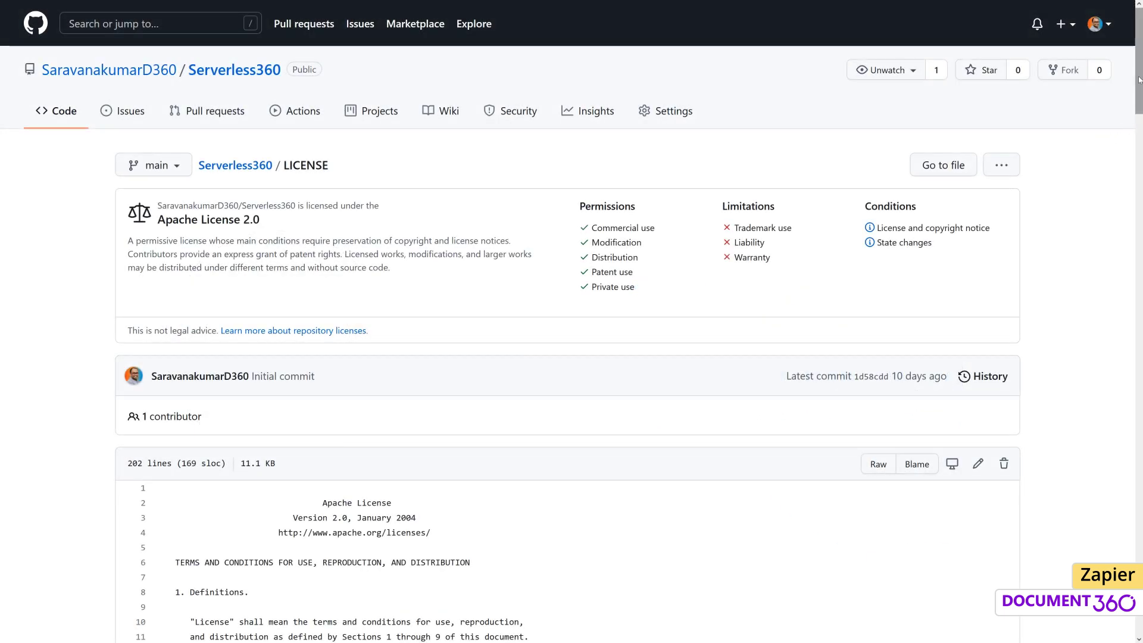
# Search Zapier for Document360 and open its integrations page.
pyautogui.moveTo(1139, 79); pyautogui.dragTo(1139, 432)
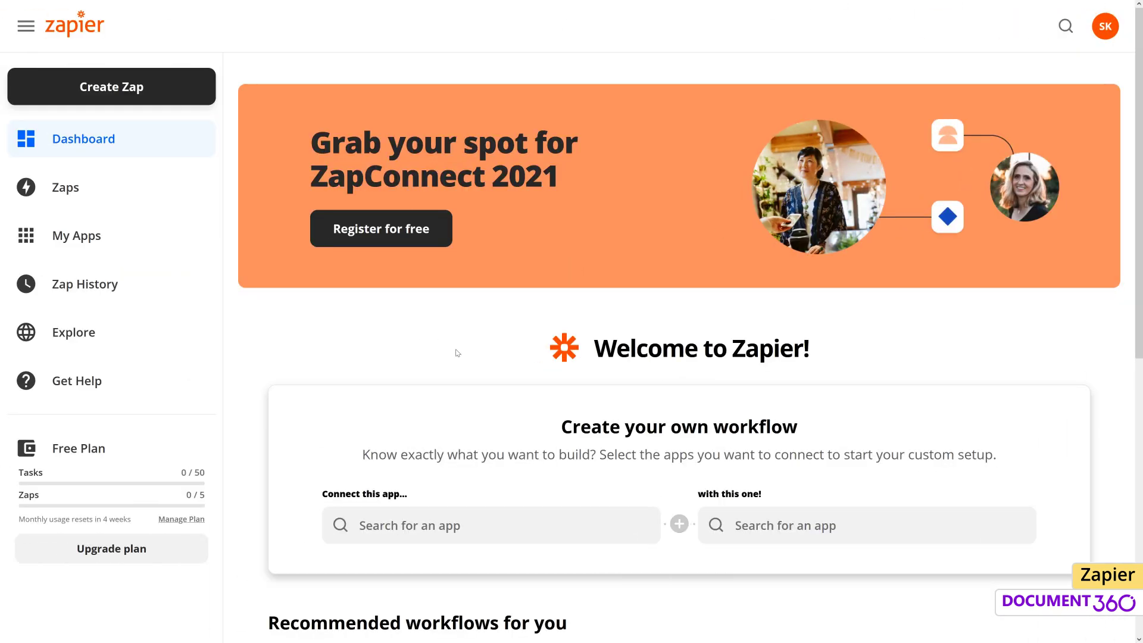
pyautogui.click(1066, 26)
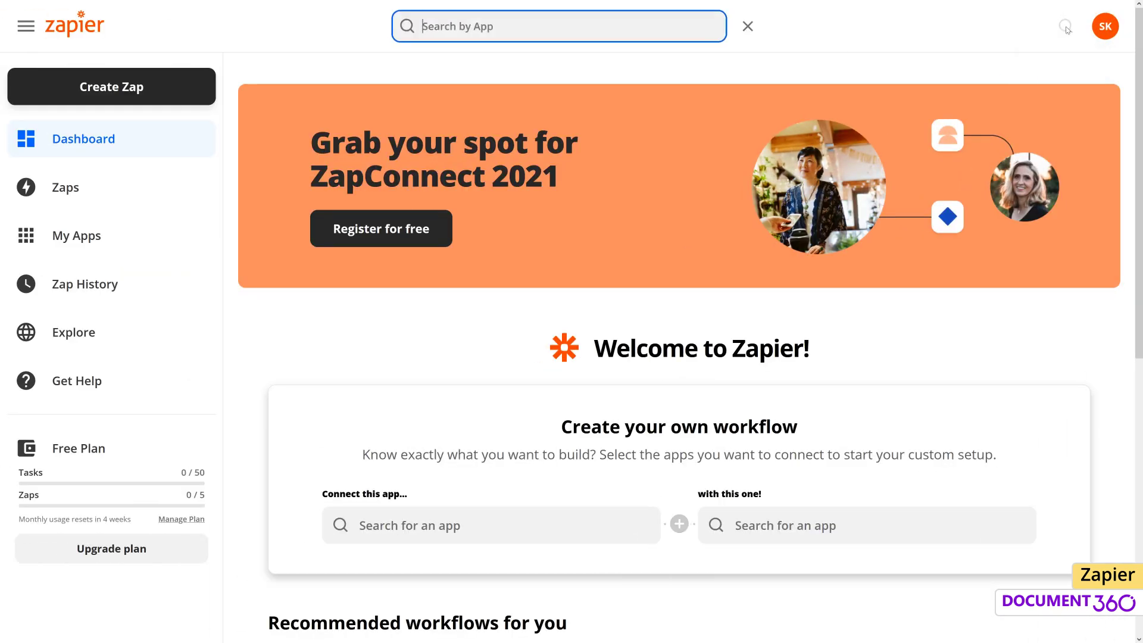
pyautogui.write('document360')
pyautogui.click(561, 81)
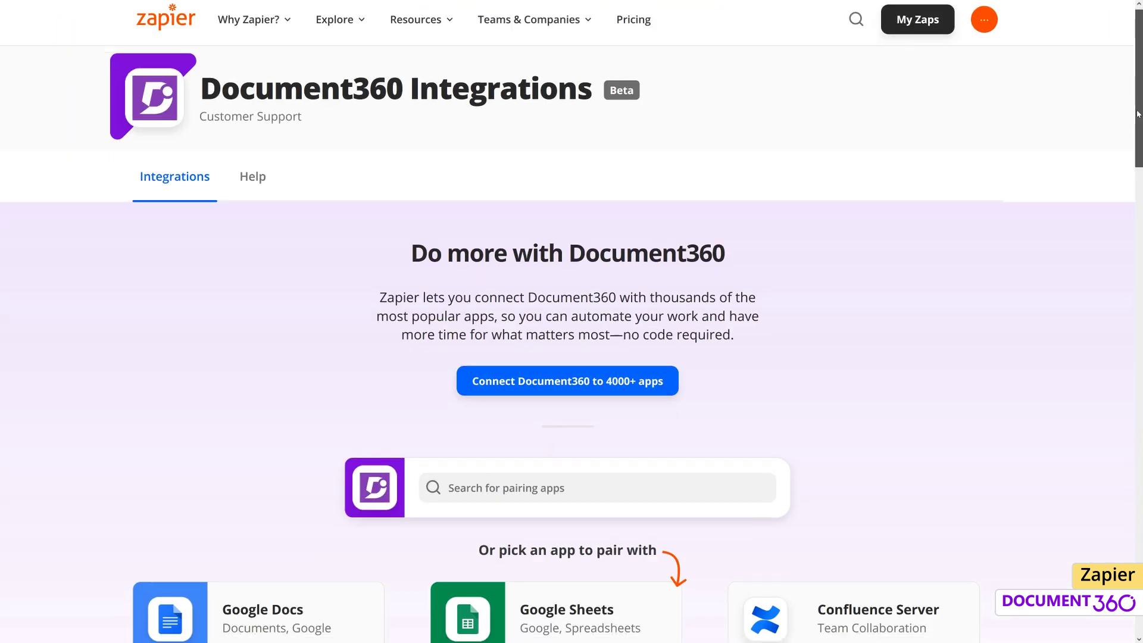
# Load more workflows and open the 'Create articles in Document360 from new GitHub commits' template.
pyautogui.scroll(-8, 1126, 247)
pyautogui.scroll(-6, 1127, 248)
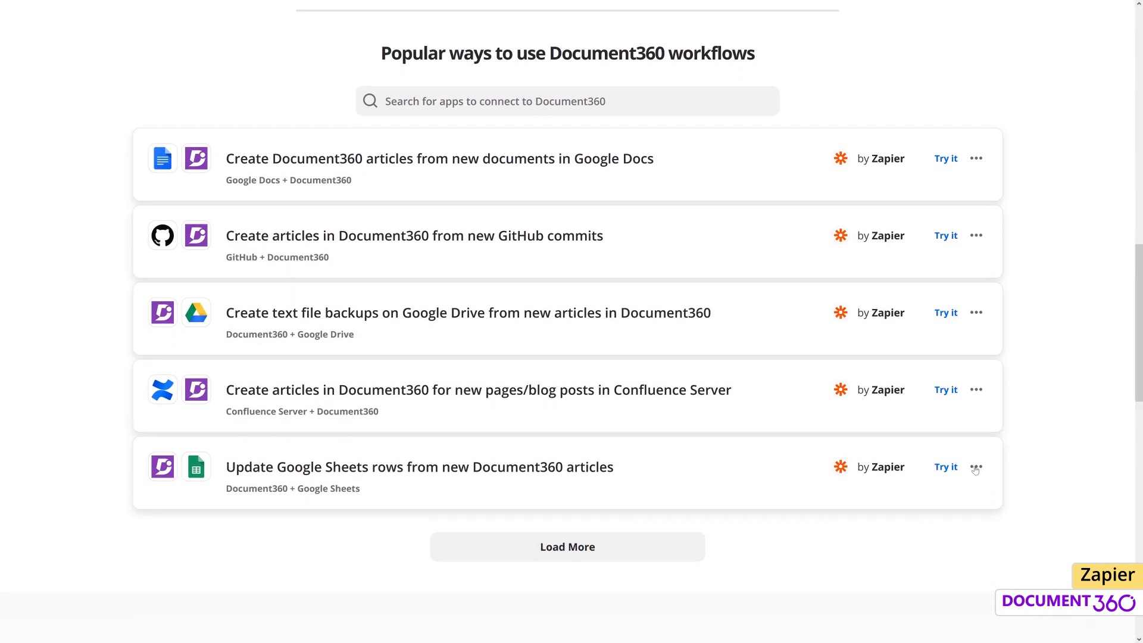
pyautogui.click(567, 545)
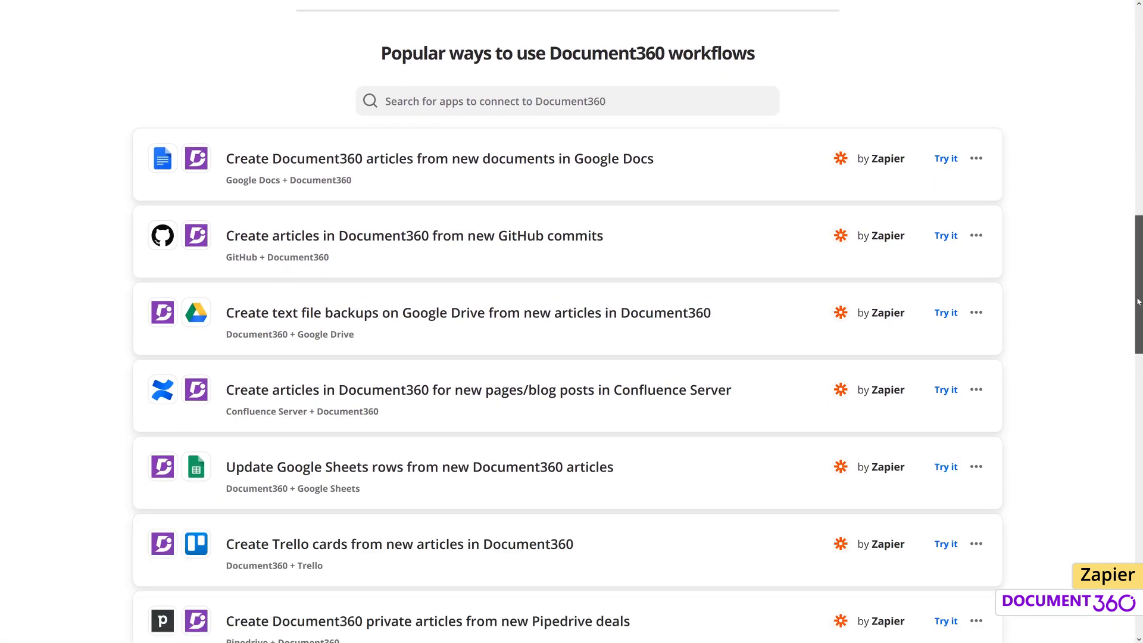
pyautogui.moveTo(1136, 311); pyautogui.dragTo(1135, 401)
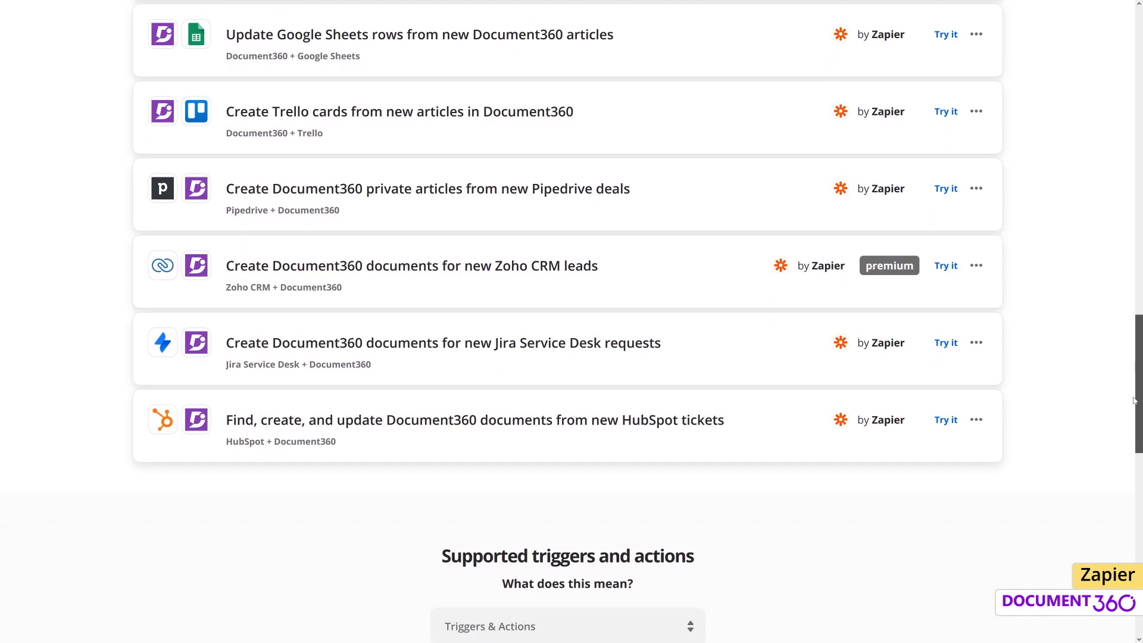
pyautogui.scroll(7, 493, 222)
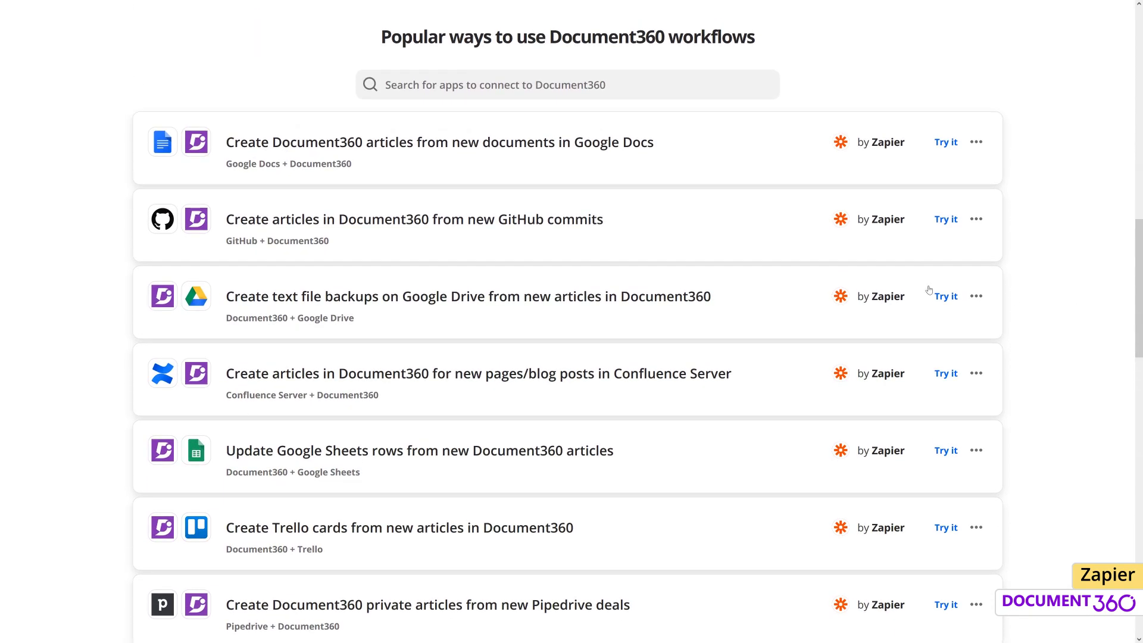
pyautogui.click(492, 222)
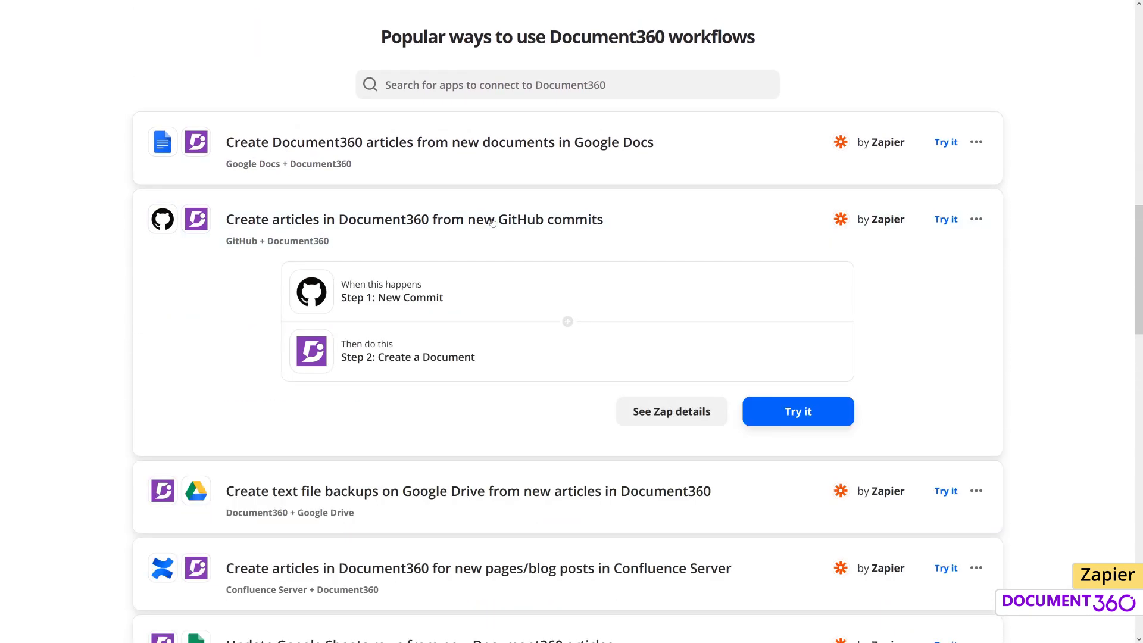
pyautogui.click(668, 415)
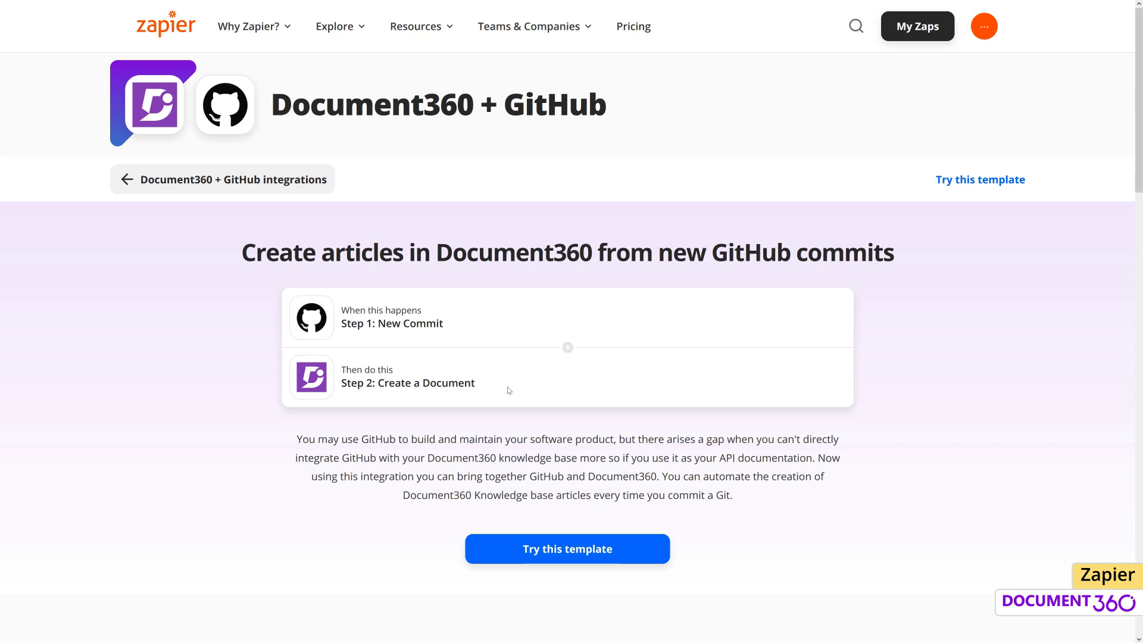
# Set the GitHub trigger to the Serverless360 repo's main branch, then start connecting Document360.
pyautogui.click(560, 547)
pyautogui.click(593, 428)
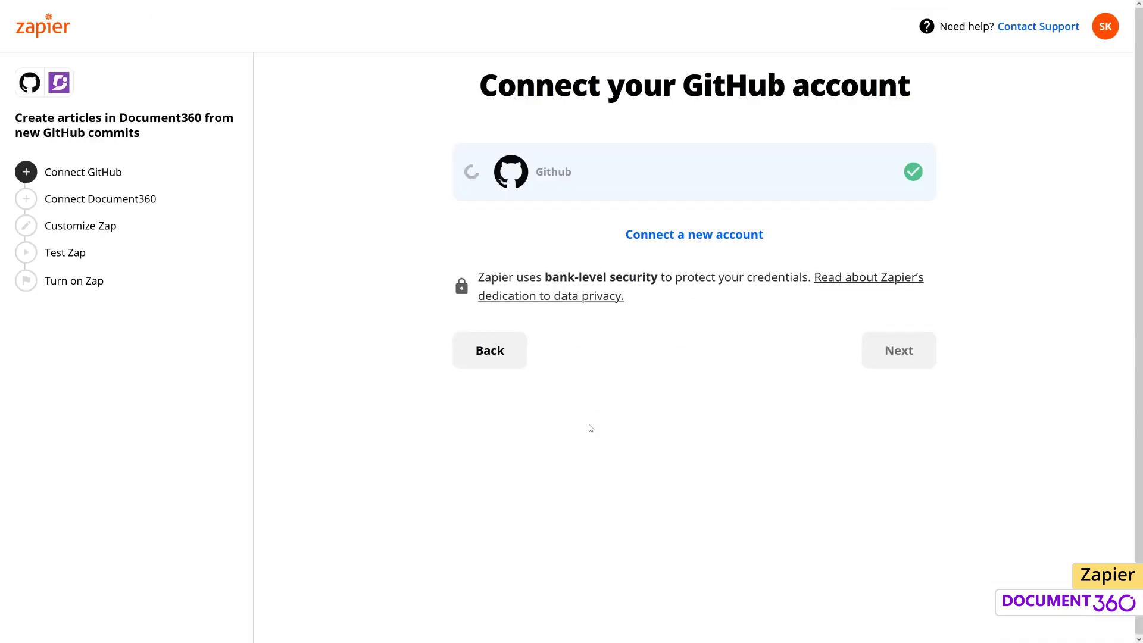
pyautogui.click(921, 369)
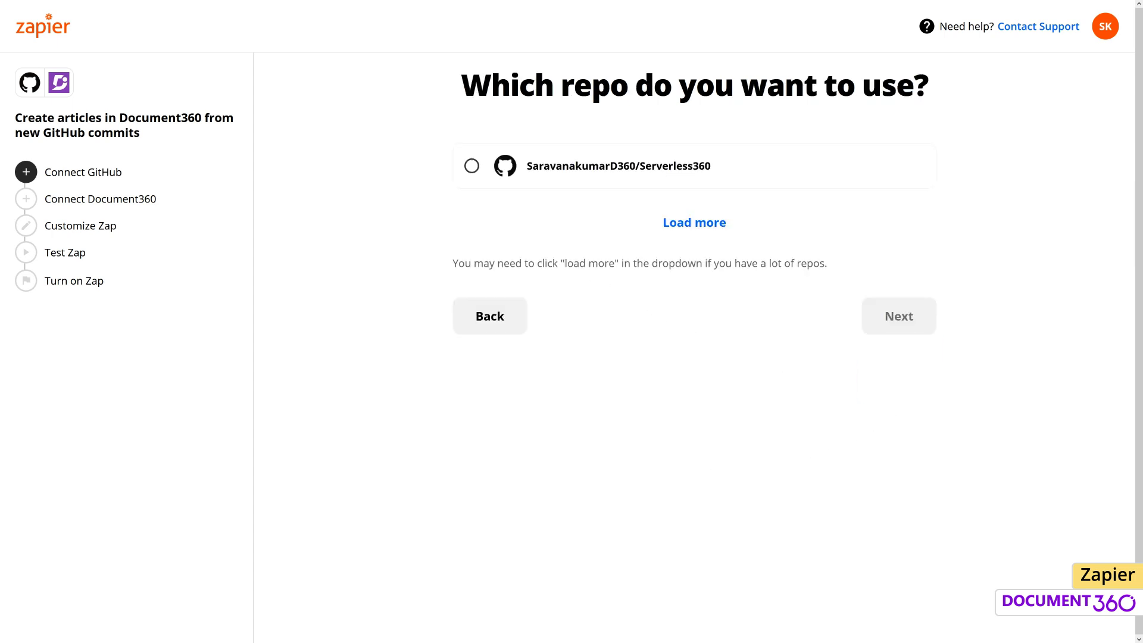
pyautogui.click(475, 175)
pyautogui.click(893, 322)
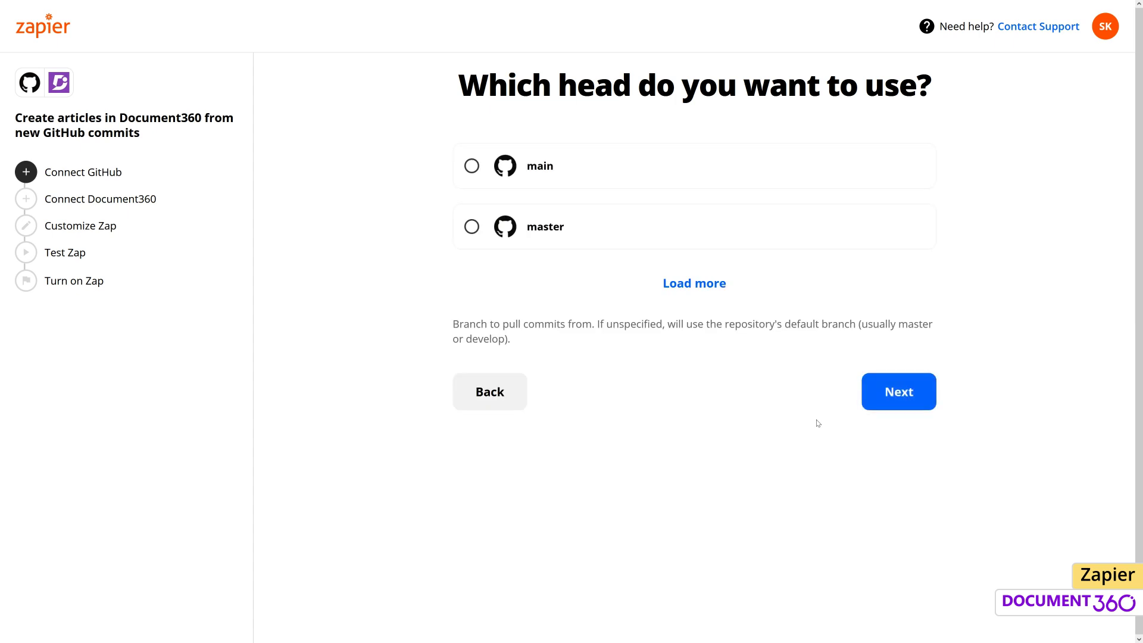
pyautogui.click(483, 178)
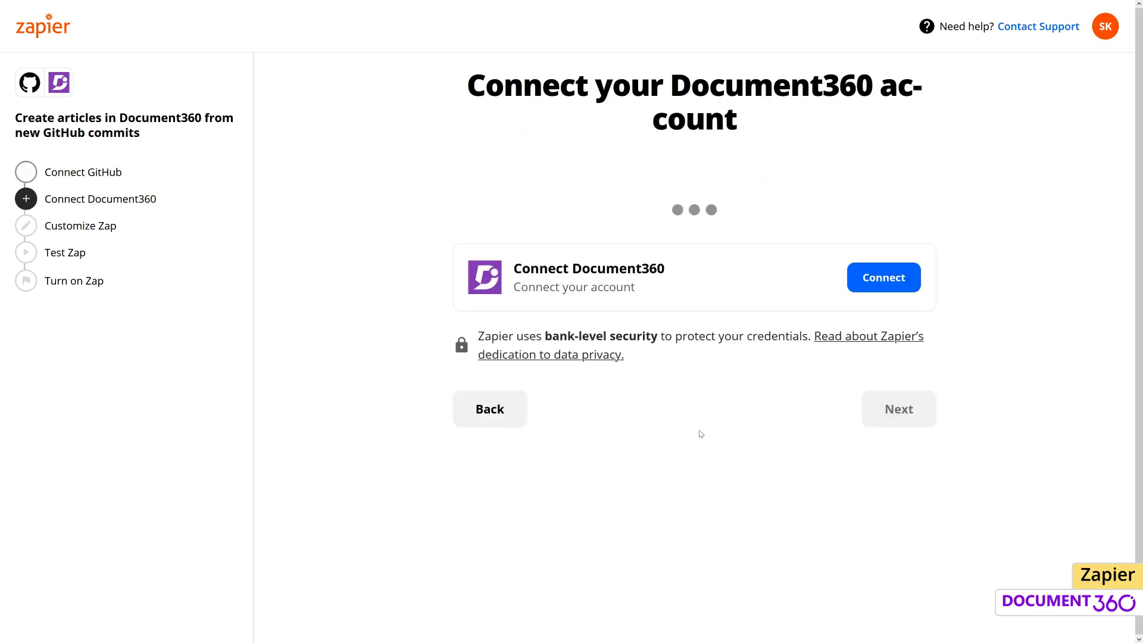
pyautogui.click(853, 277)
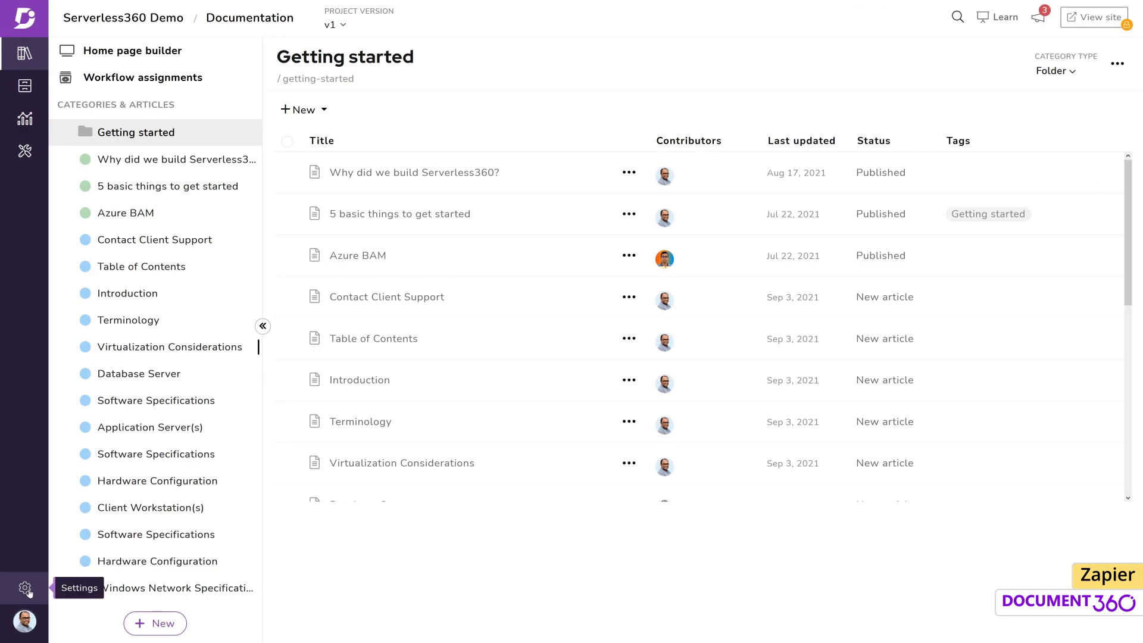
# Generate and copy a Zapier token from Document360's Team collaboration extensions.
pyautogui.click(24, 589)
pyautogui.click(184, 256)
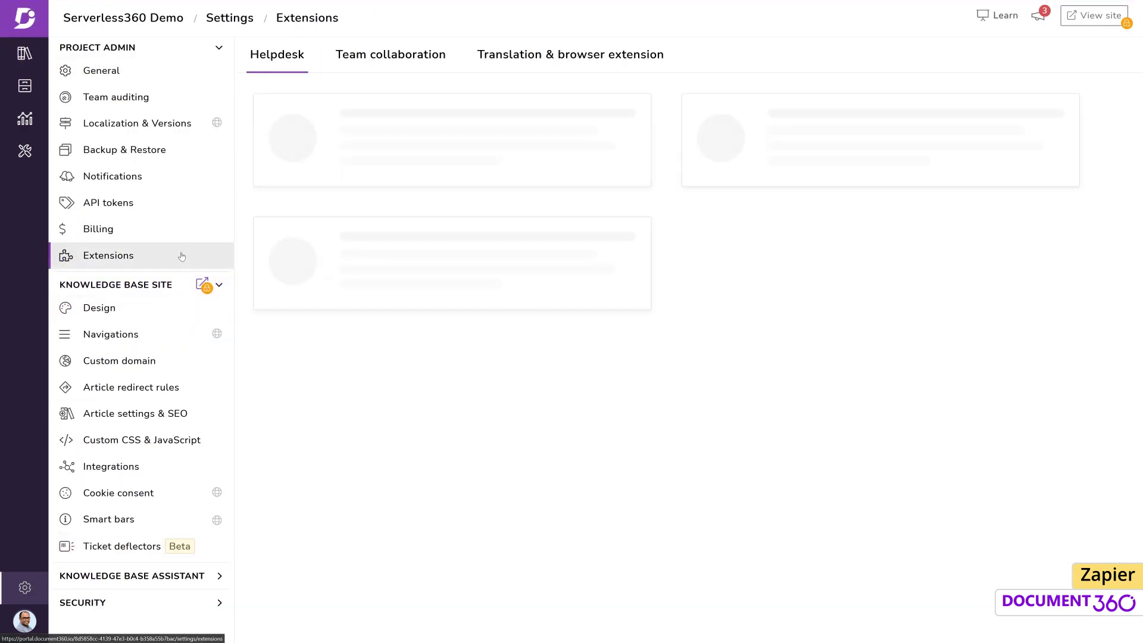
pyautogui.click(381, 60)
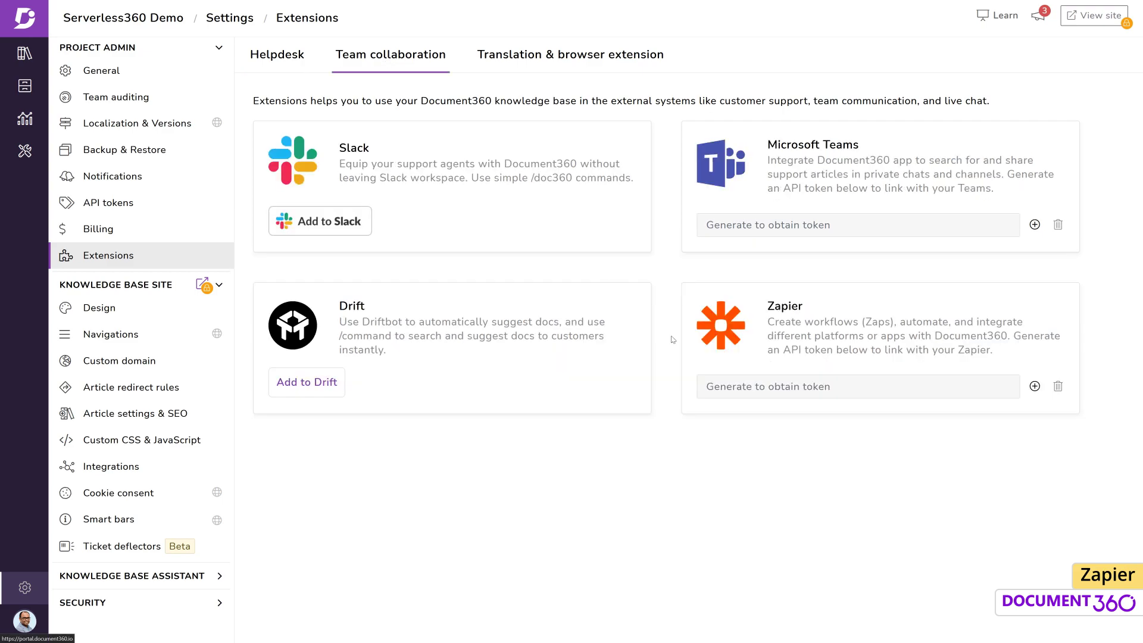
pyautogui.click(1035, 386)
pyautogui.click(717, 124)
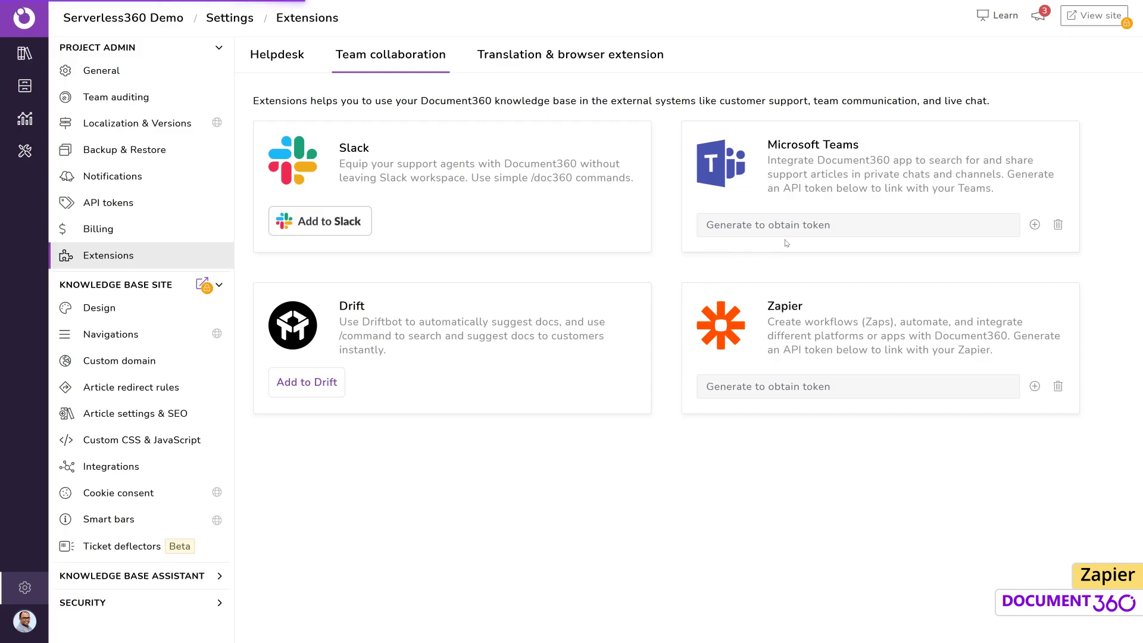
pyautogui.click(1006, 394)
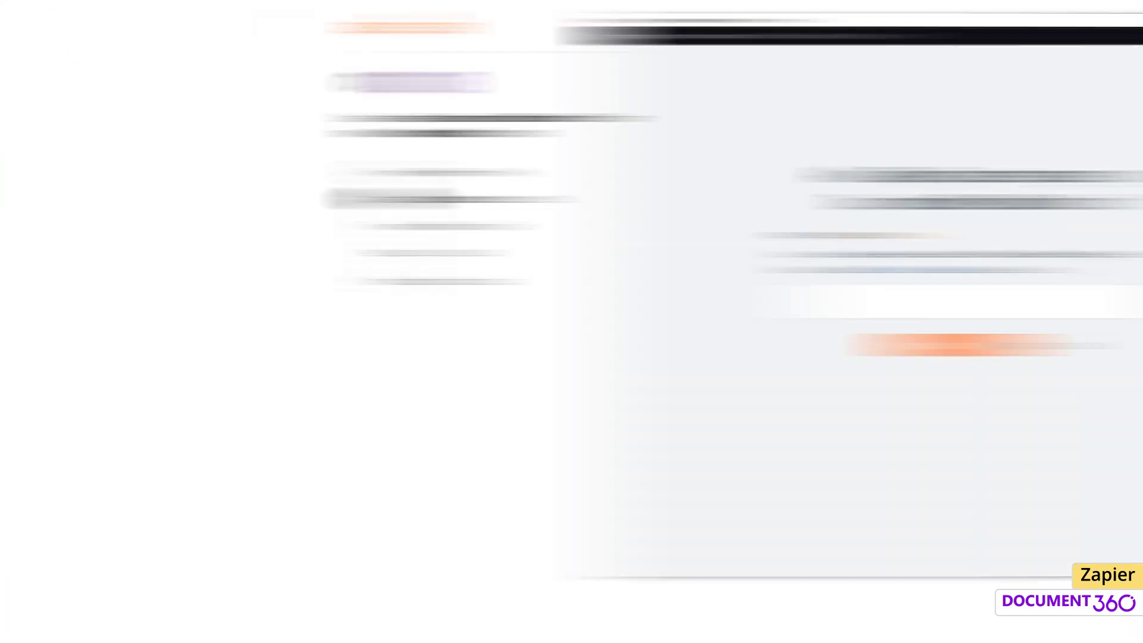
# Paste the Document360 token into zapier_token, authorize access, and continue to field mapping.
pyautogui.hotkey('ctrl', 'v')
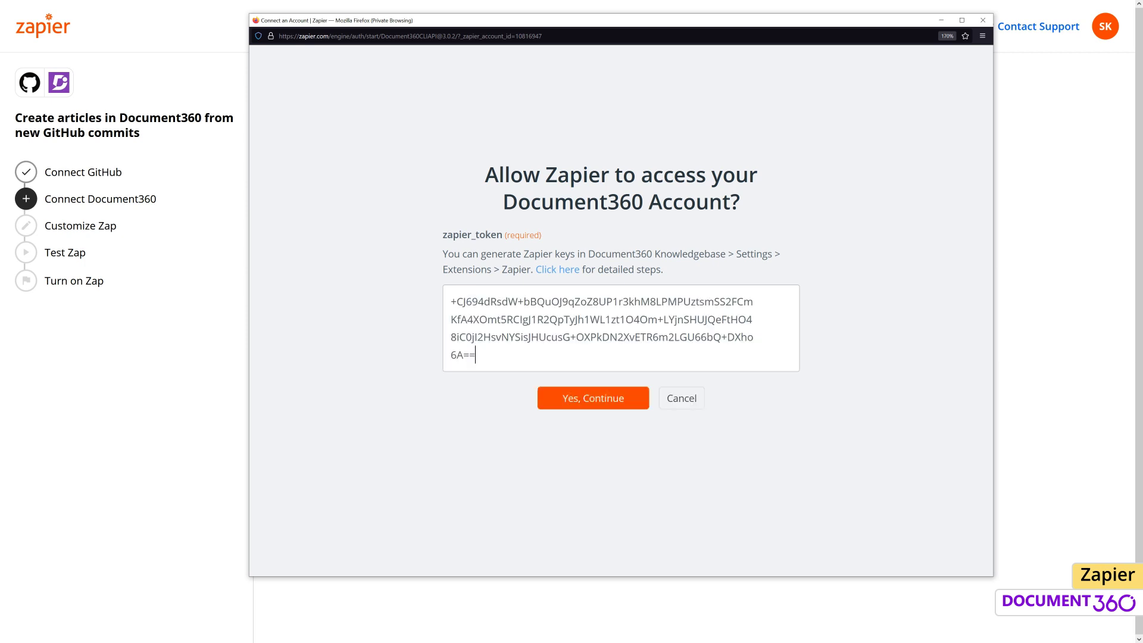
pyautogui.click(593, 399)
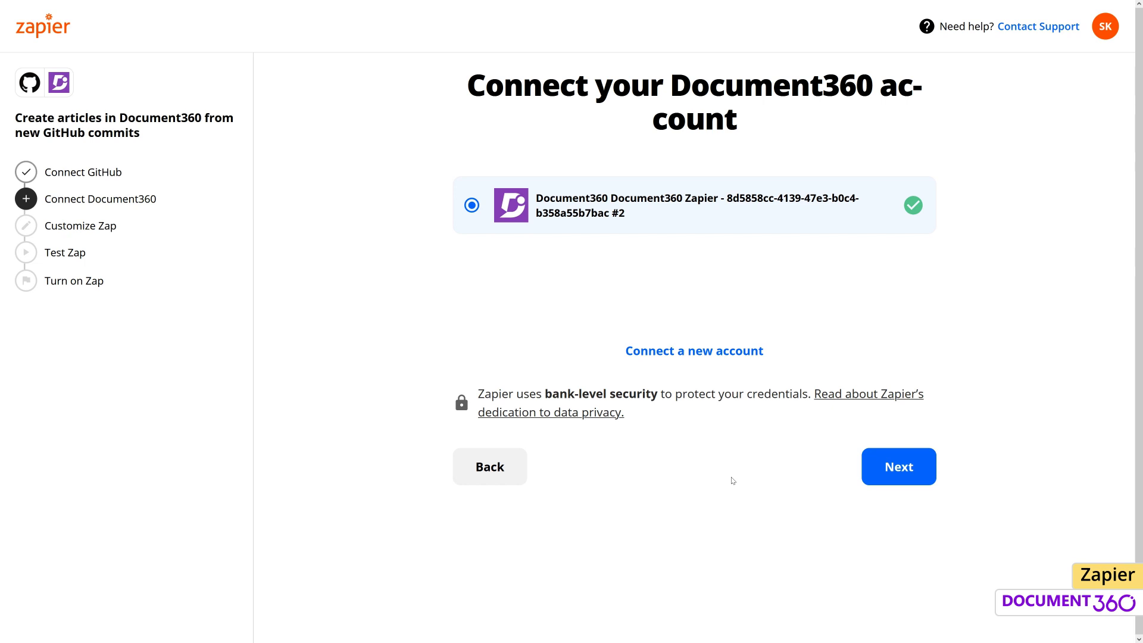
pyautogui.click(898, 472)
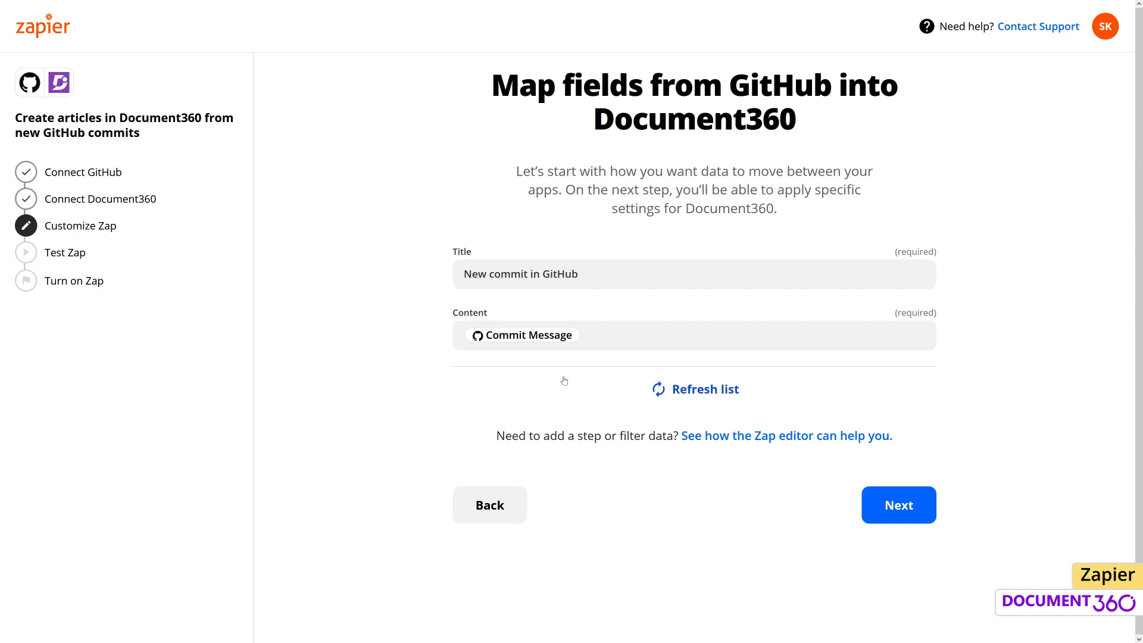
# Rename the article Title to 'Release Version' in the field mapping.
pyautogui.moveTo(581, 280); pyautogui.dragTo(357, 266)
pyautogui.write('Release Version')
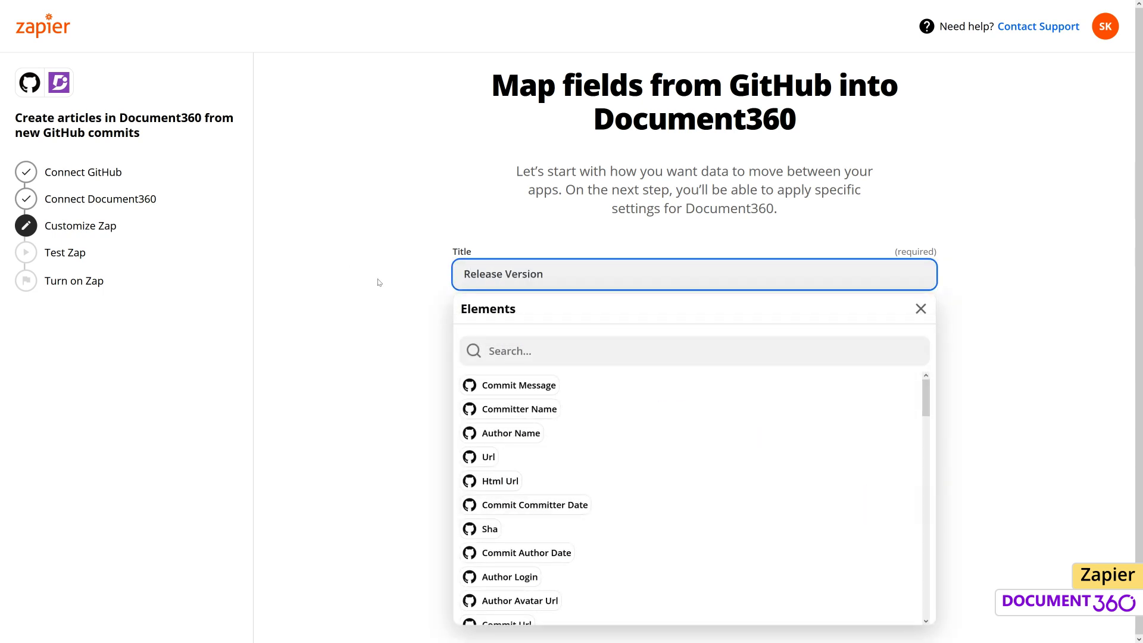
pyautogui.click(379, 282)
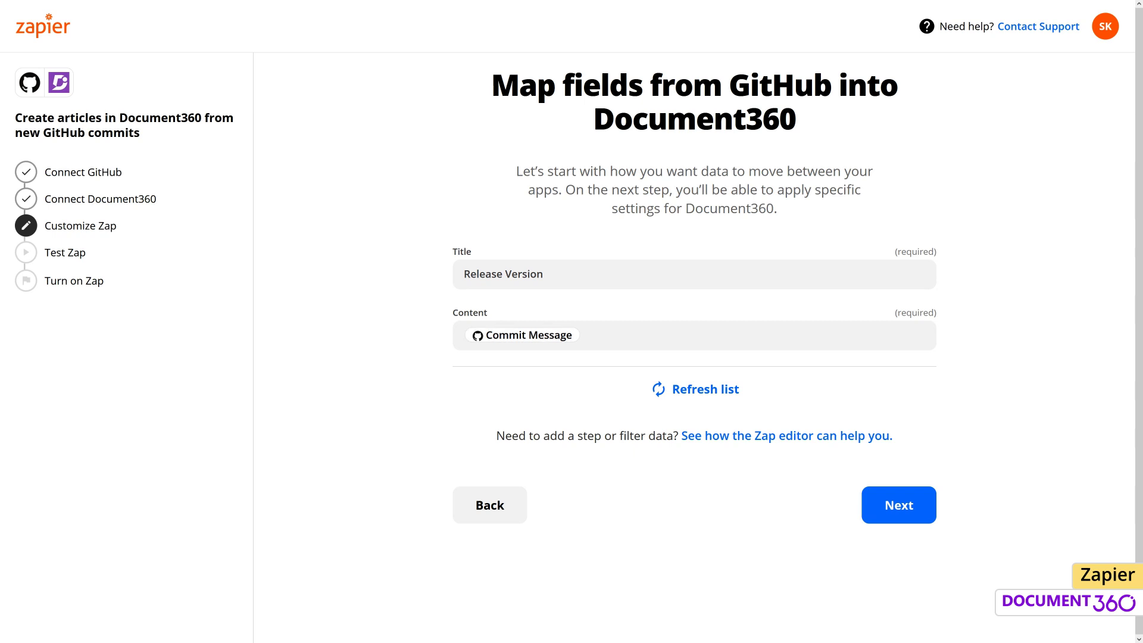
pyautogui.click(913, 521)
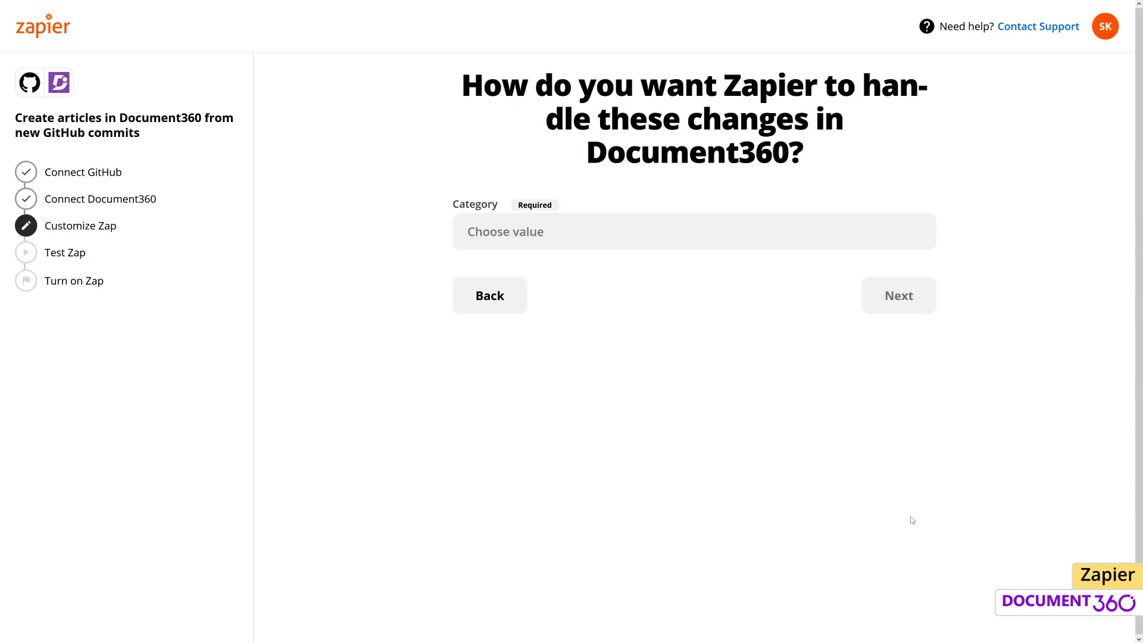
# Set the article Category to Release Notes and reach the test page.
pyautogui.click(828, 234)
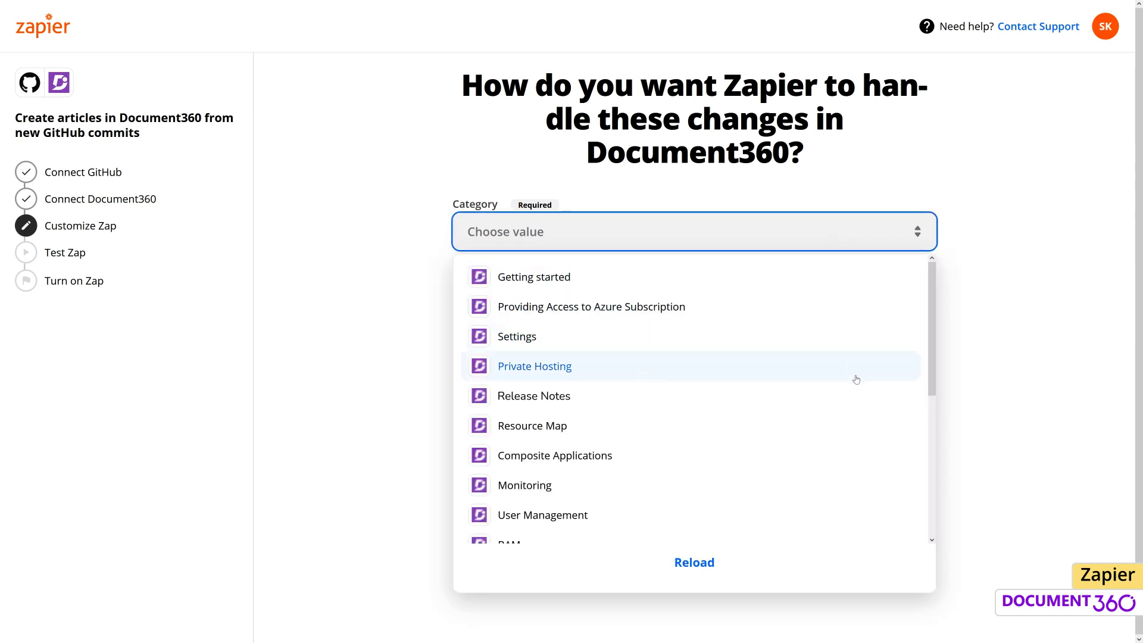
pyautogui.click(790, 409)
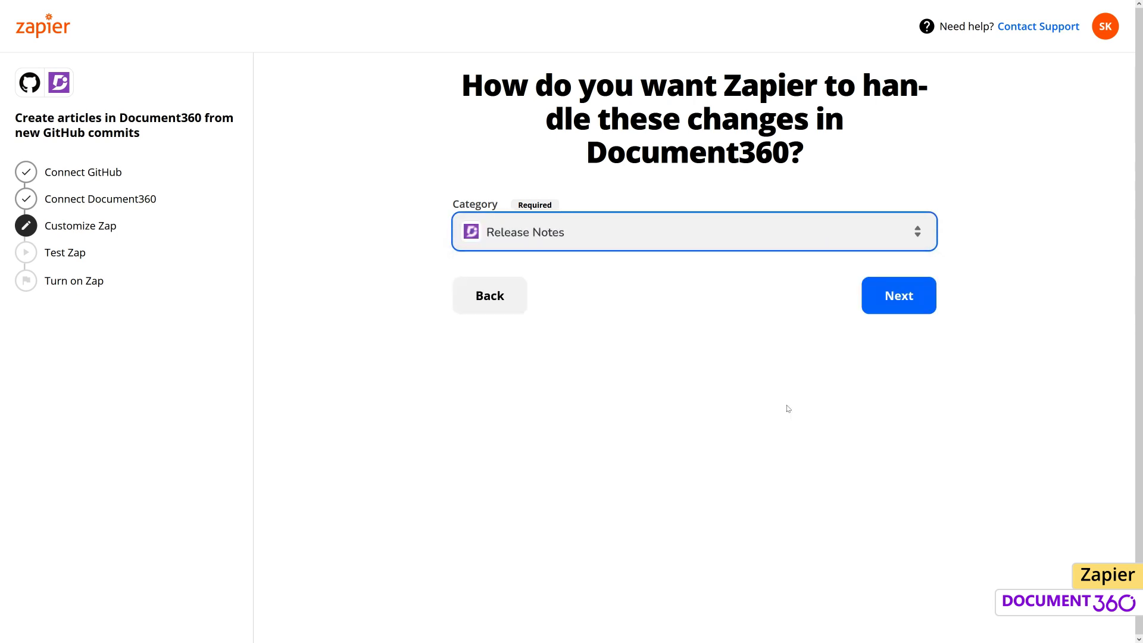
pyautogui.click(909, 310)
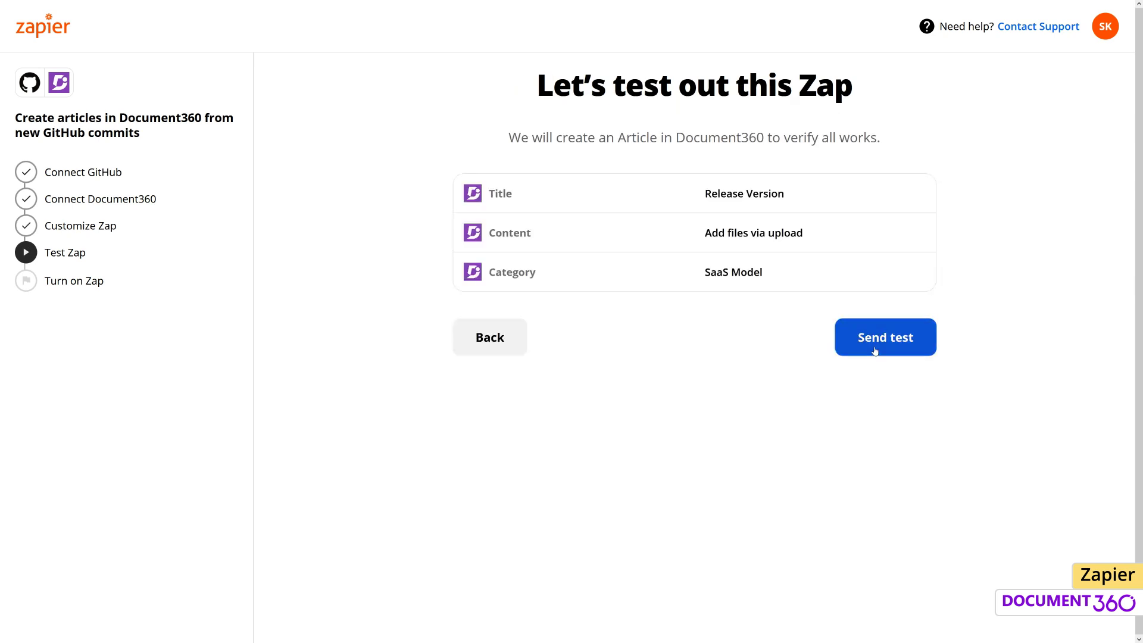
# Send a test article, confirm it appears under Release Notes, and turn the Zap on.
pyautogui.click(874, 350)
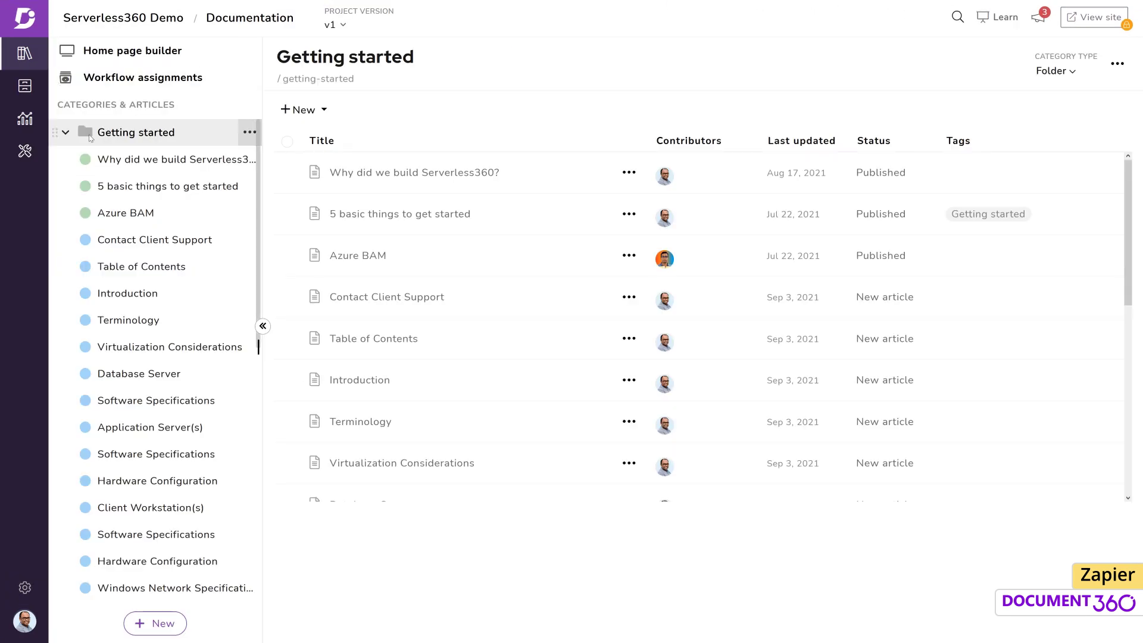
pyautogui.click(153, 211)
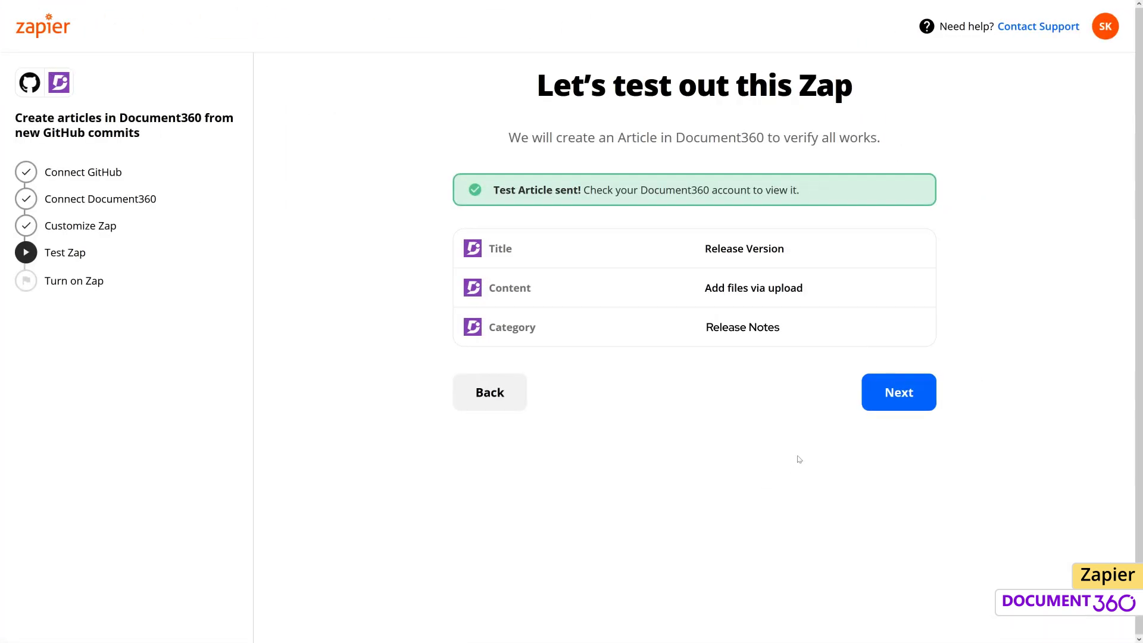
pyautogui.click(907, 410)
pyautogui.click(903, 414)
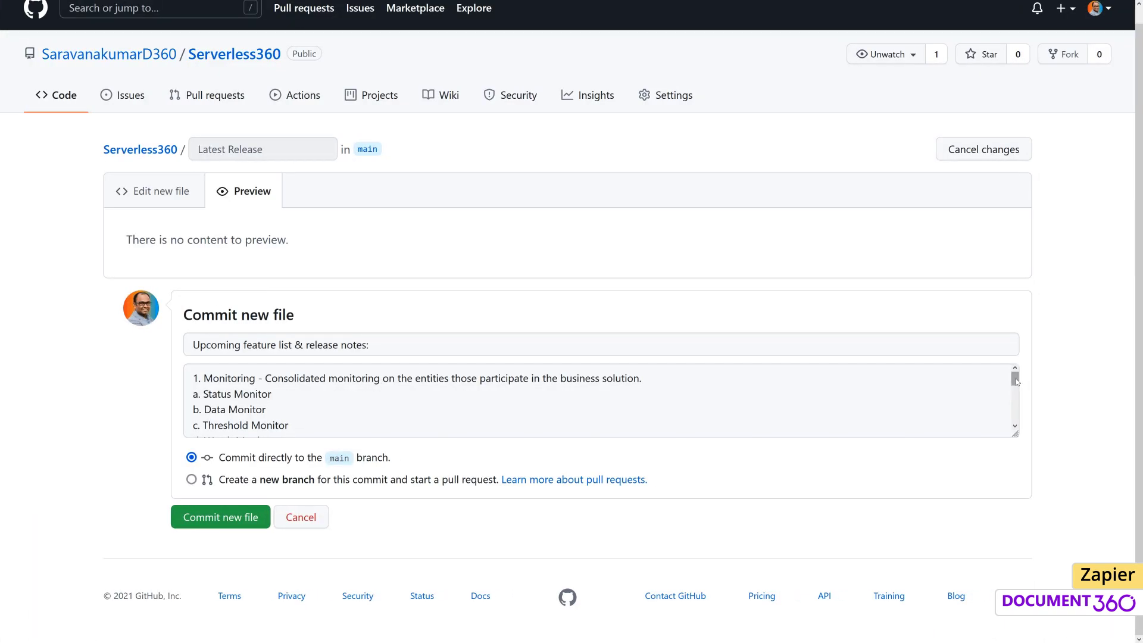
# Commit the new Latest Release file with the release notes to the main branch.
pyautogui.moveTo(1017, 381); pyautogui.dragTo(1019, 428)
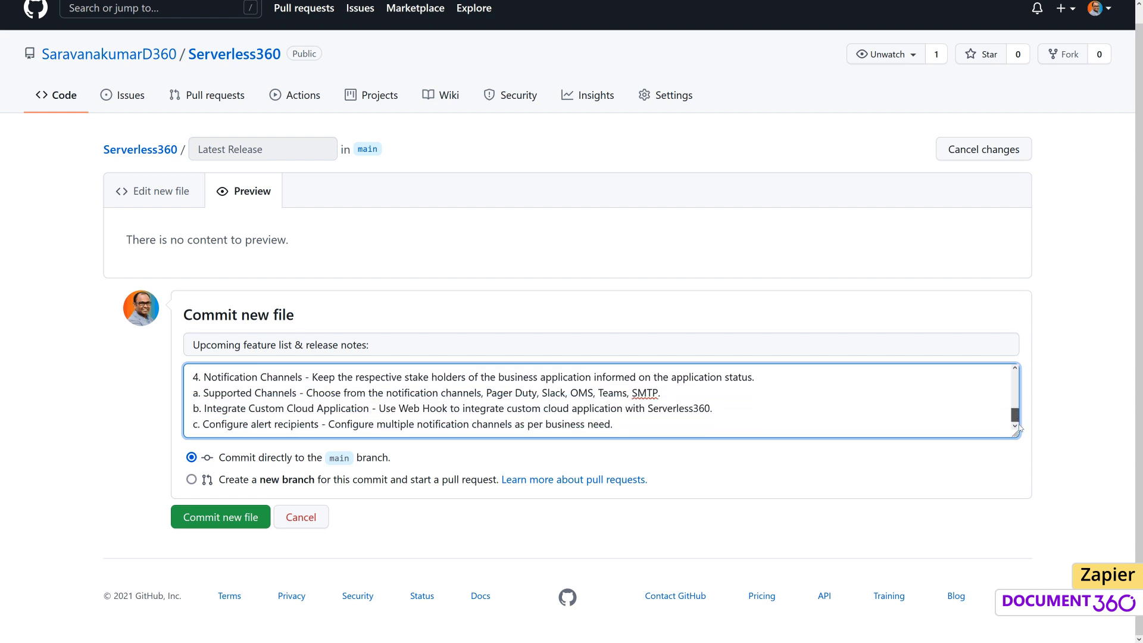
pyautogui.click(228, 517)
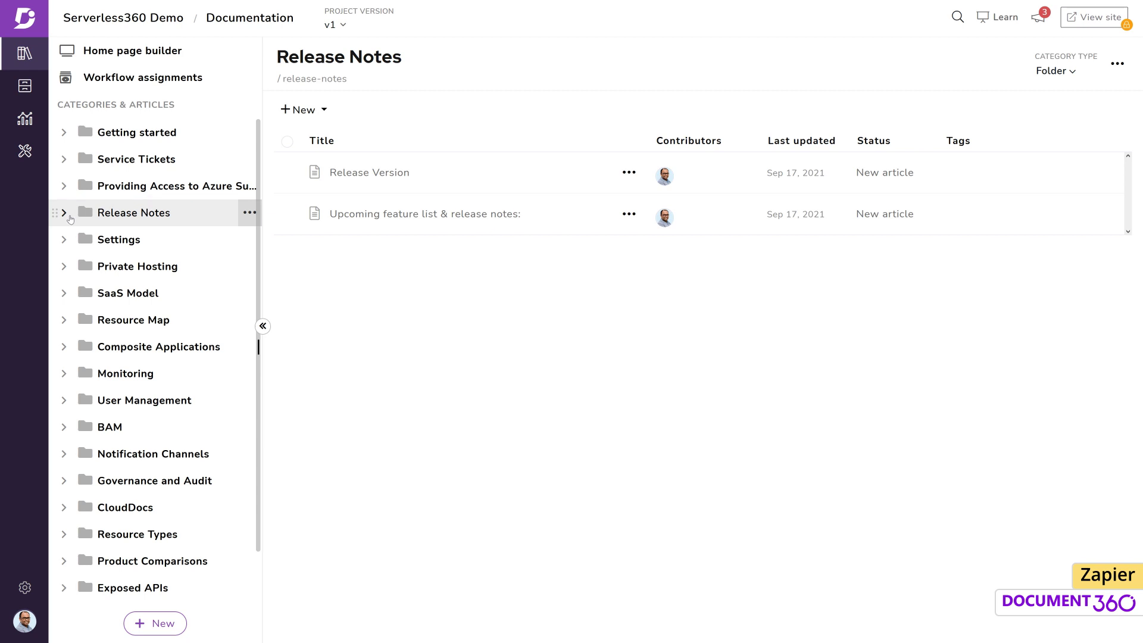
# Open the 'Upcoming feature list & release notes:' article in Release Notes.
pyautogui.click(393, 222)
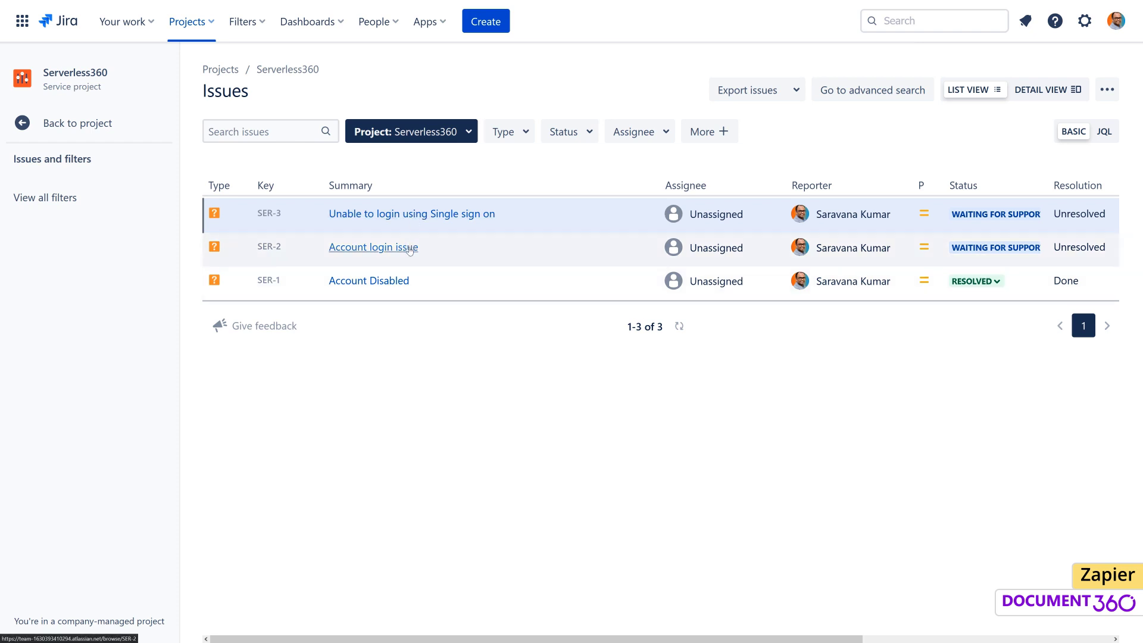
# Review the SER-2 Account login issue ticket, then view the project's knowledge base.
pyautogui.click(410, 249)
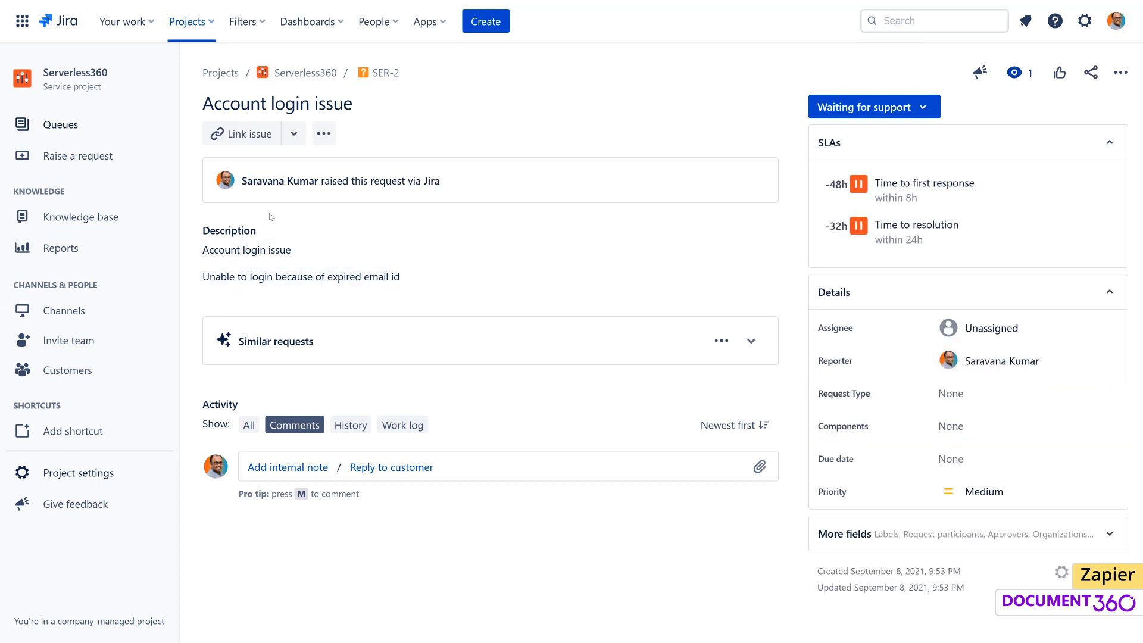
pyautogui.click(88, 222)
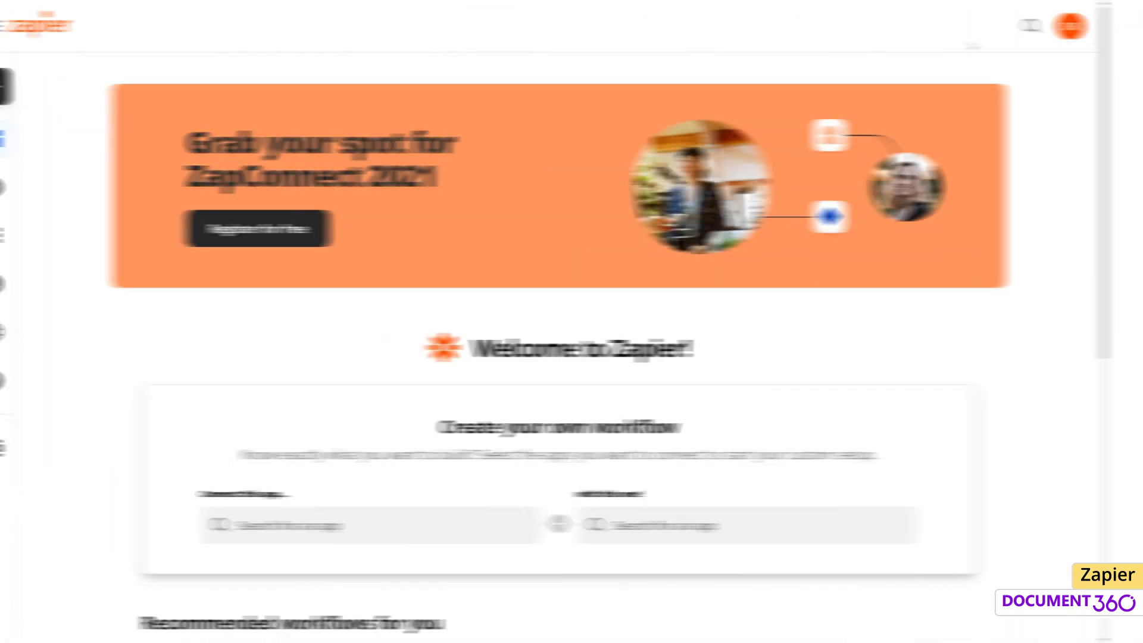
# Find the Jira Service Desk requests to Document360 template and start setting it up.
pyautogui.click(1065, 29)
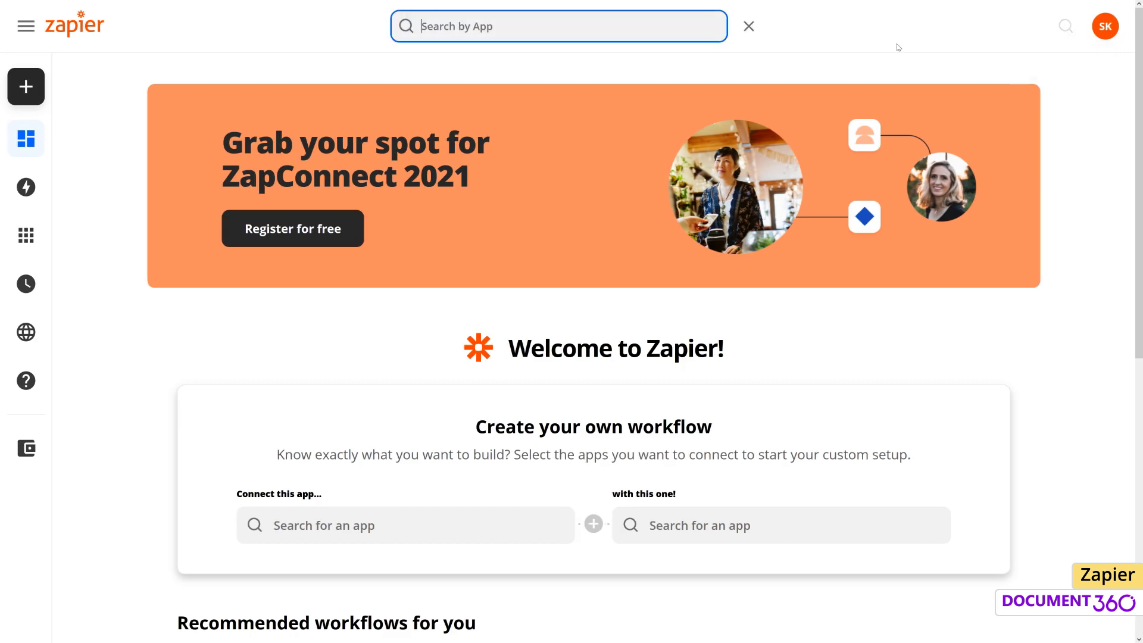
pyautogui.write('document360')
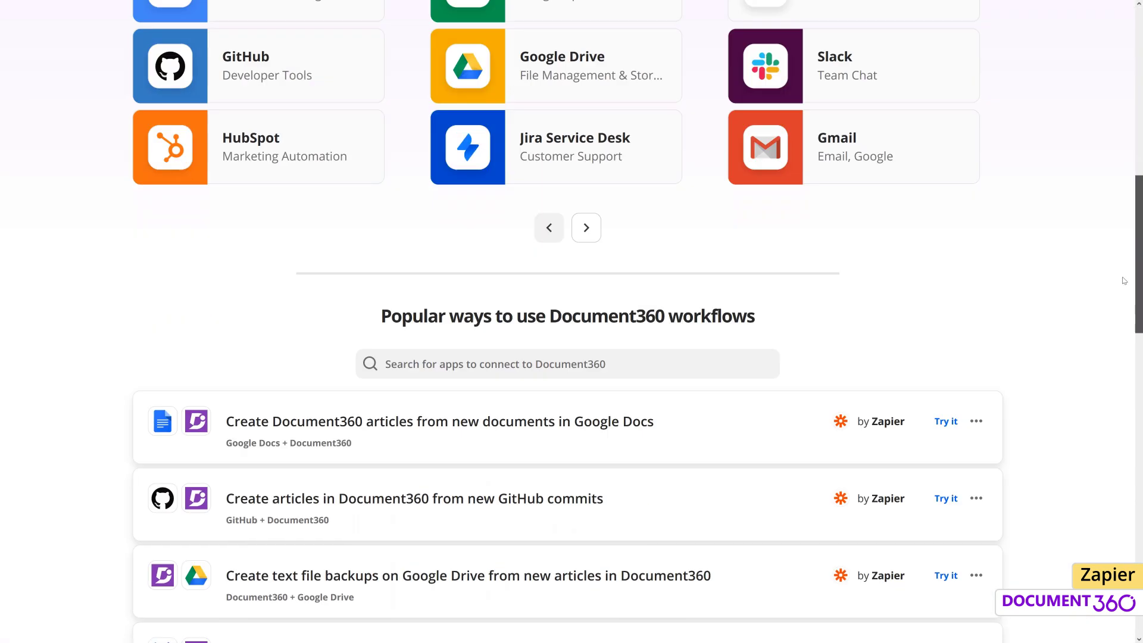
pyautogui.scroll(-5, 566, 321)
pyautogui.click(597, 457)
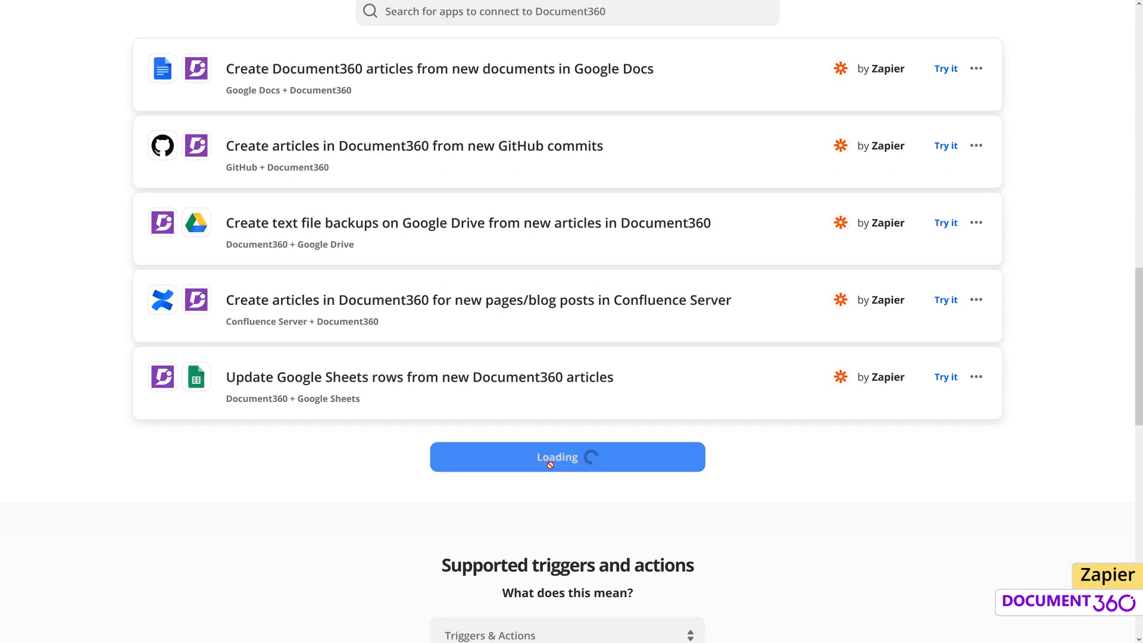
pyautogui.scroll(-4, 706, 371)
pyautogui.click(712, 370)
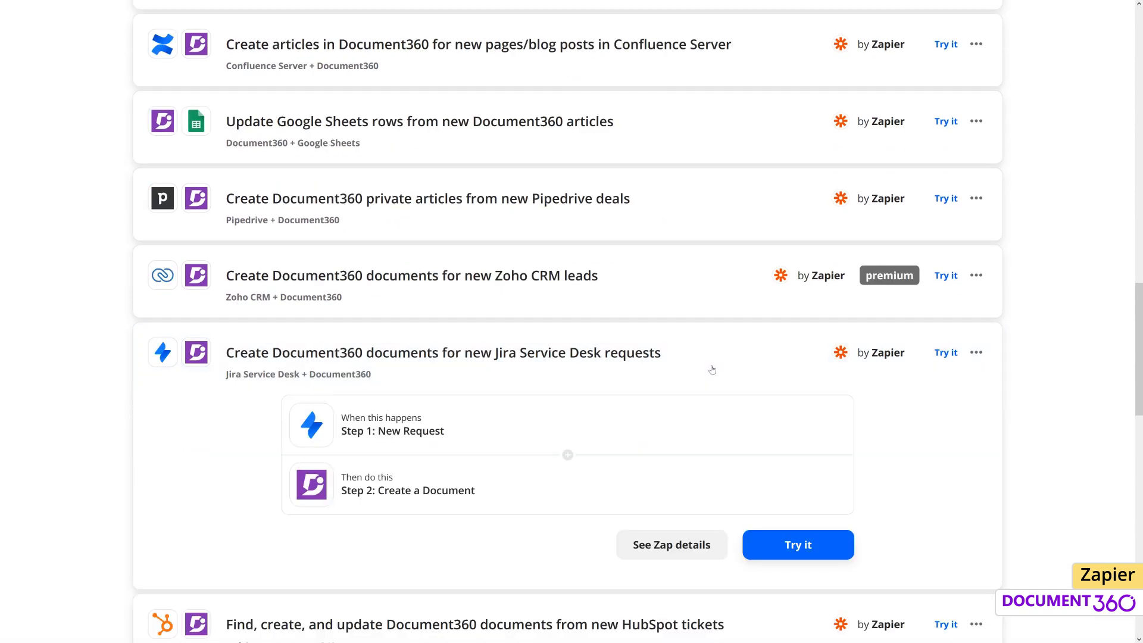
pyautogui.click(797, 544)
pyautogui.click(572, 411)
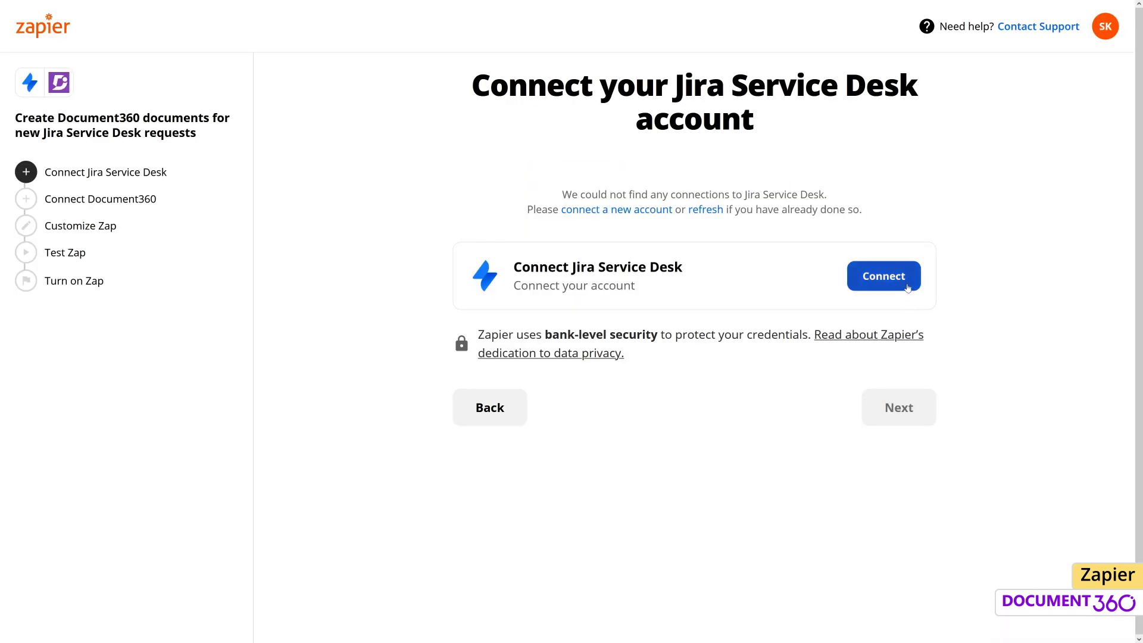
# Connect a Jira Service Desk account, choosing the team site and Serverless360 project.
pyautogui.click(884, 273)
pyautogui.click(696, 532)
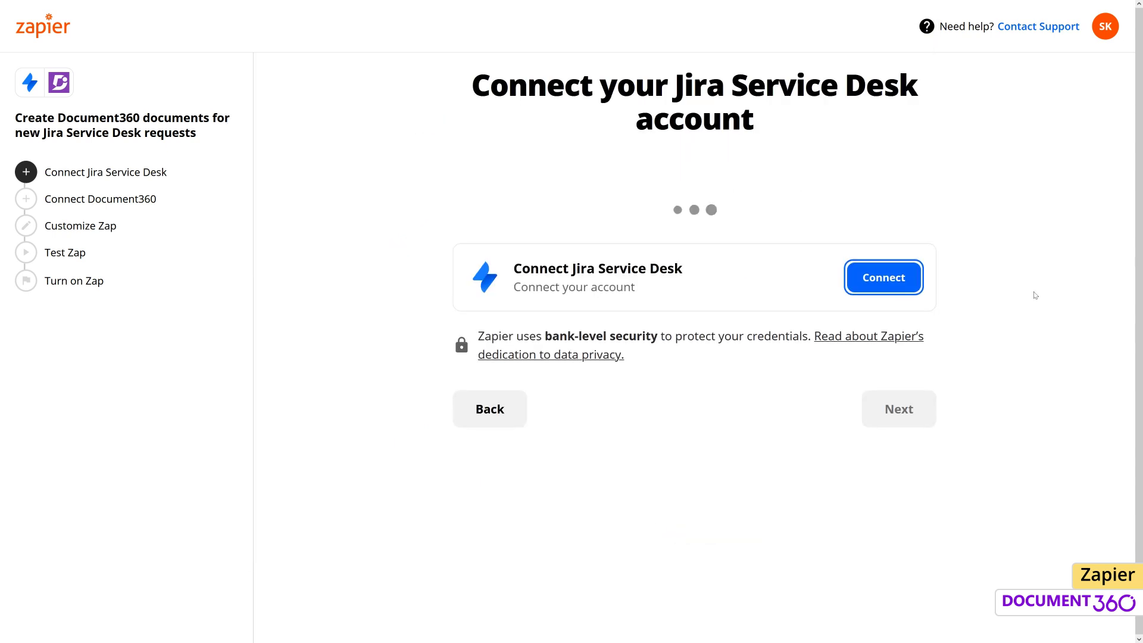
pyautogui.click(913, 404)
pyautogui.click(472, 179)
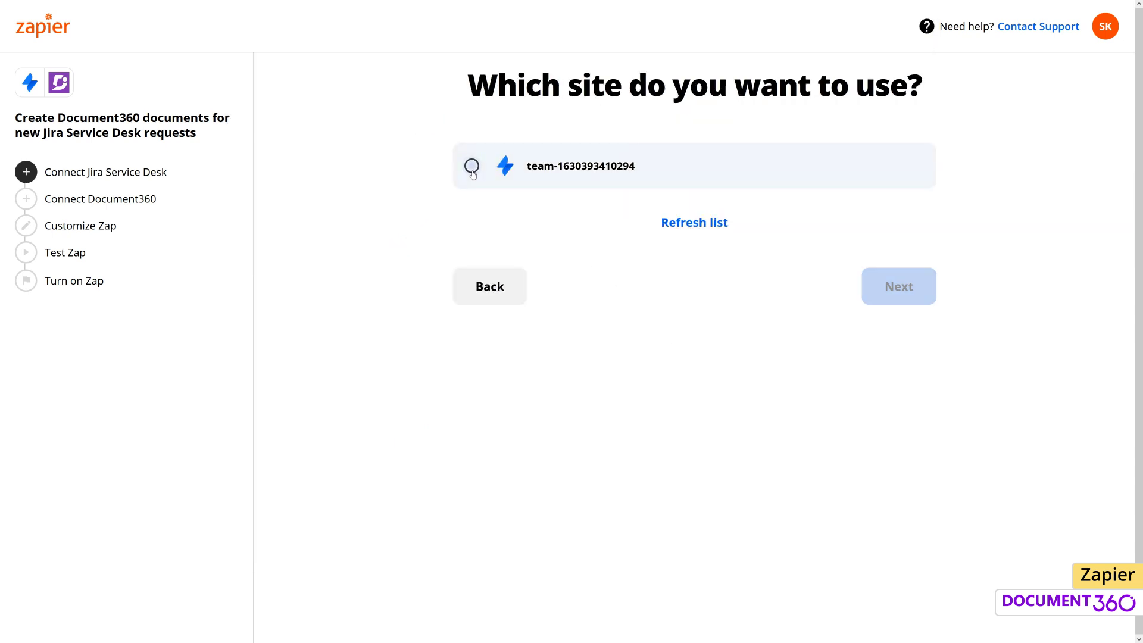
pyautogui.click(923, 303)
pyautogui.click(472, 199)
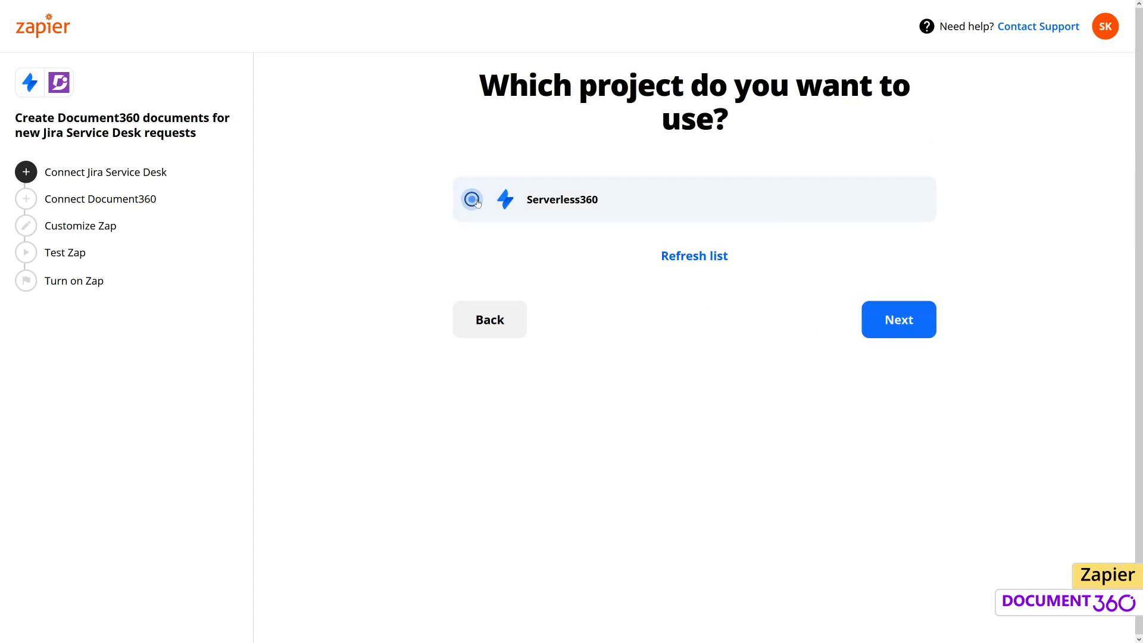
pyautogui.click(903, 337)
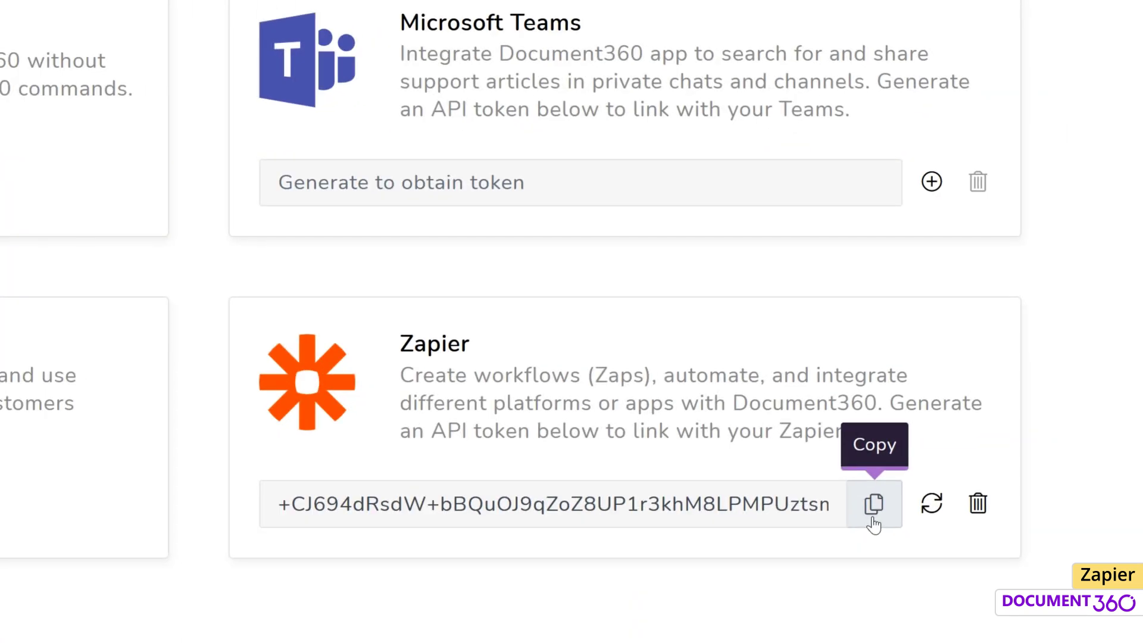
# Copy the generated Zapier API token from Document360's Extensions settings.
pyautogui.click(1006, 390)
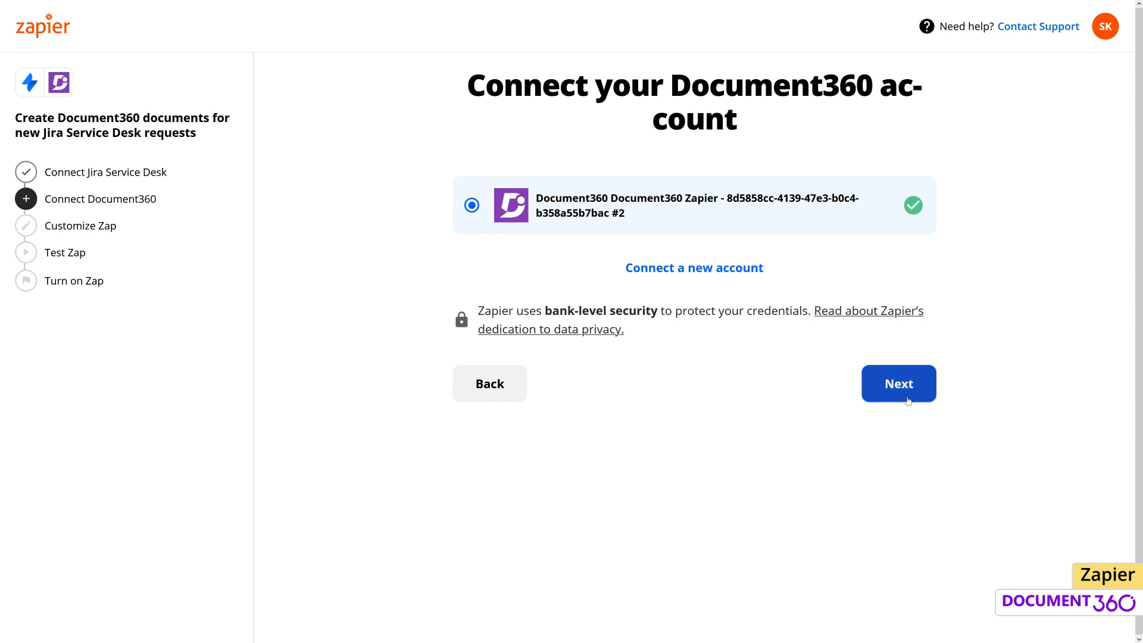
# With the Document360 account connected, map Fields Summary to Title and the description to Content.
pyautogui.click(908, 401)
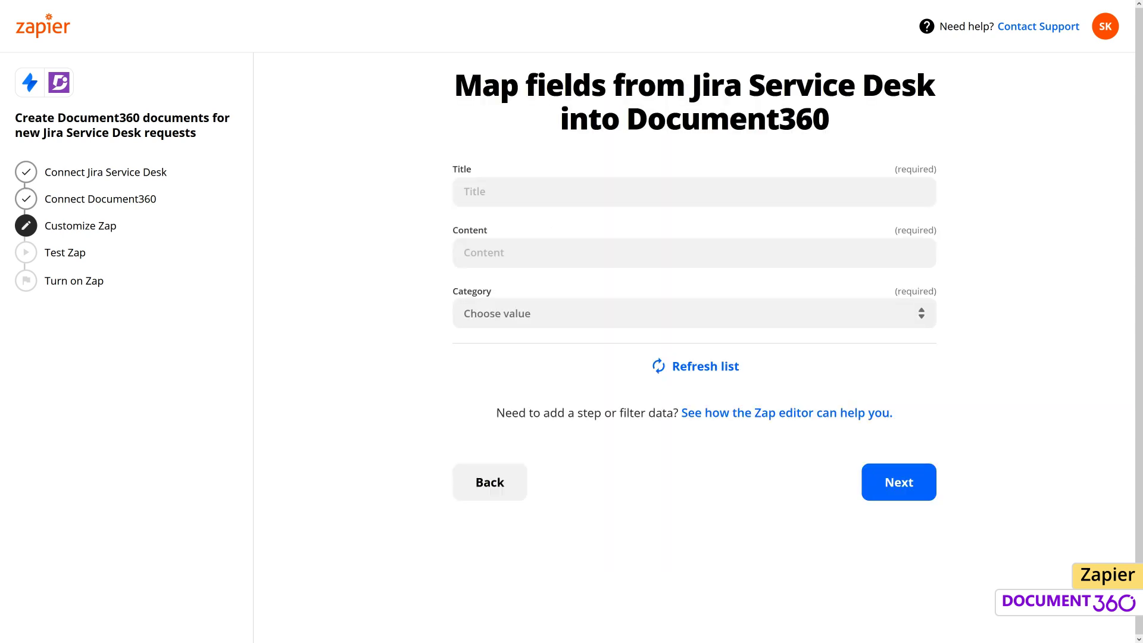
pyautogui.click(694, 191)
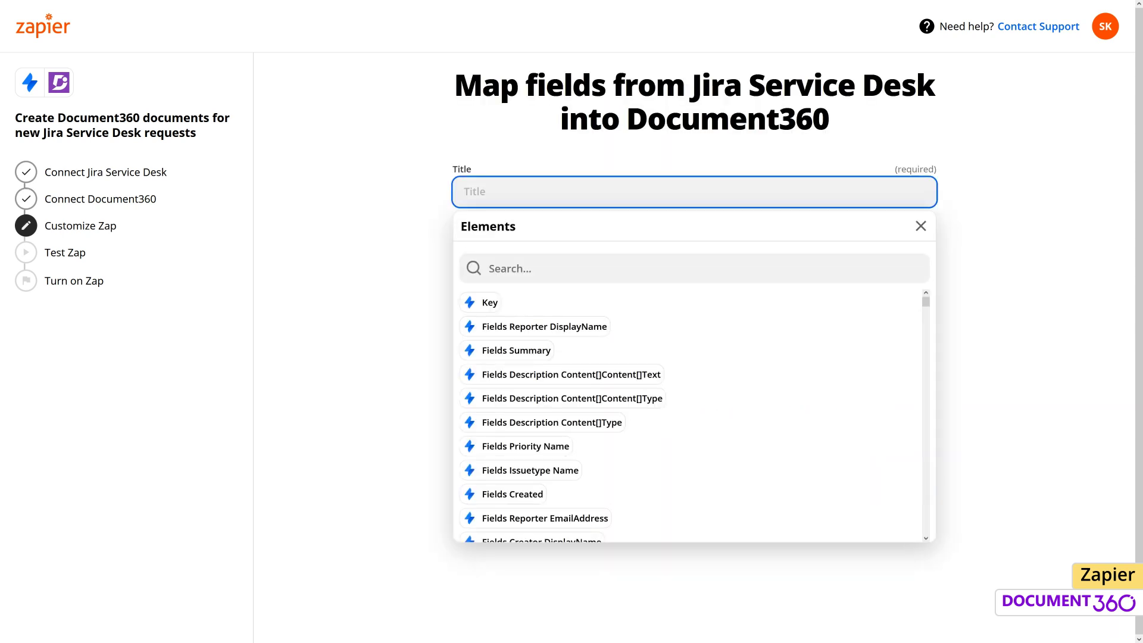
pyautogui.write('Fields Summary')
pyautogui.click(516, 350)
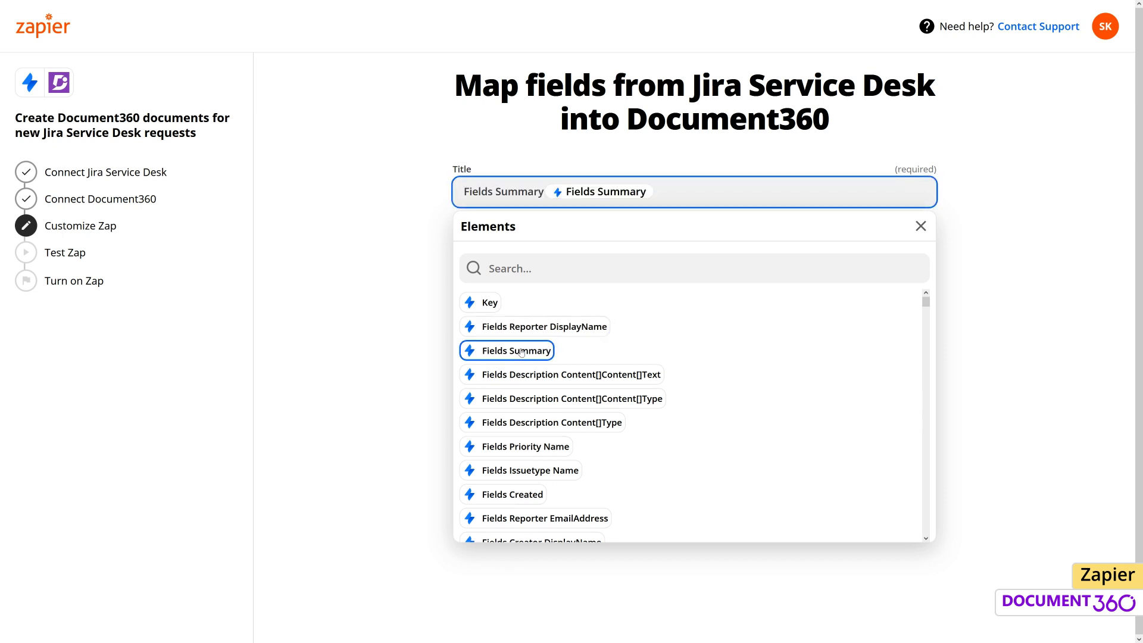
pyautogui.click(384, 337)
pyautogui.click(487, 253)
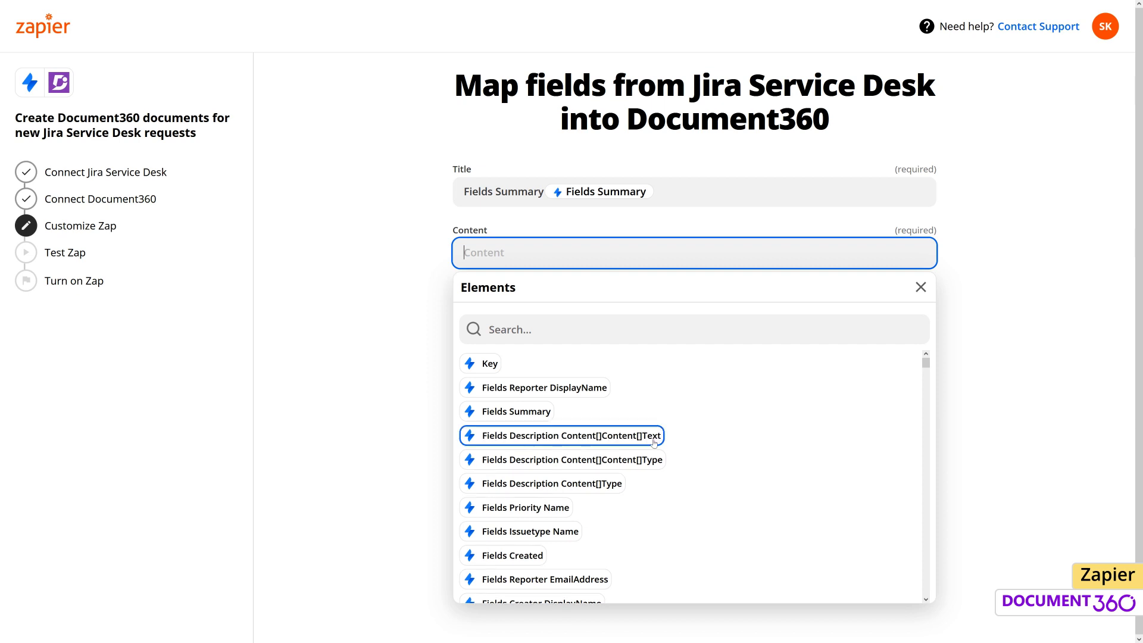
pyautogui.click(619, 435)
pyautogui.click(375, 365)
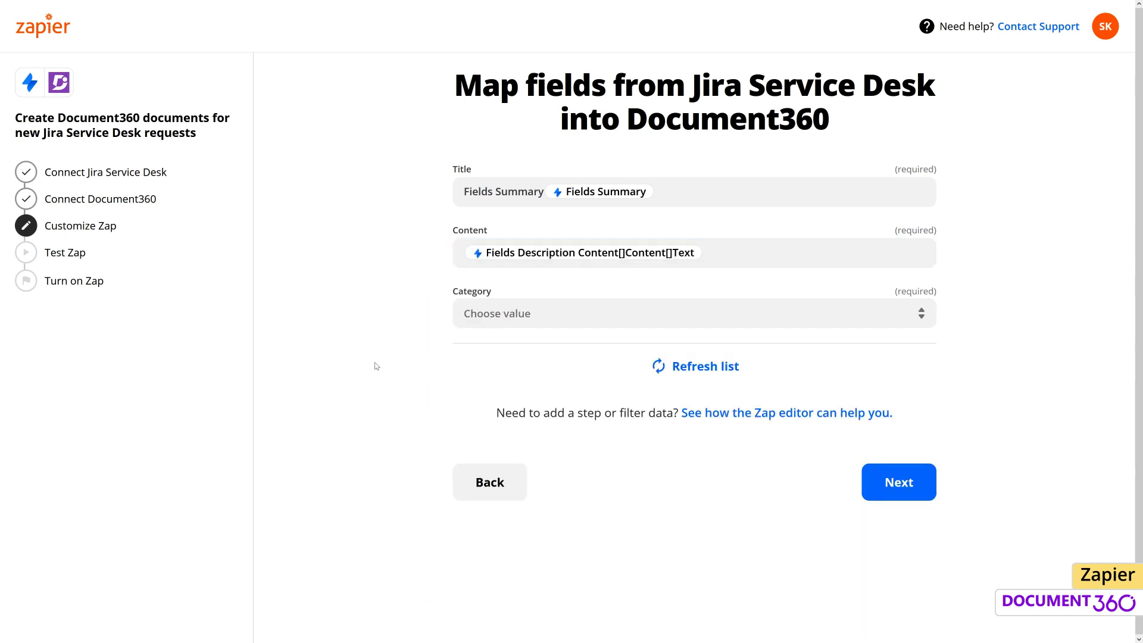
# Set the article category to Technical Support and send a test article to Document360.
pyautogui.click(516, 324)
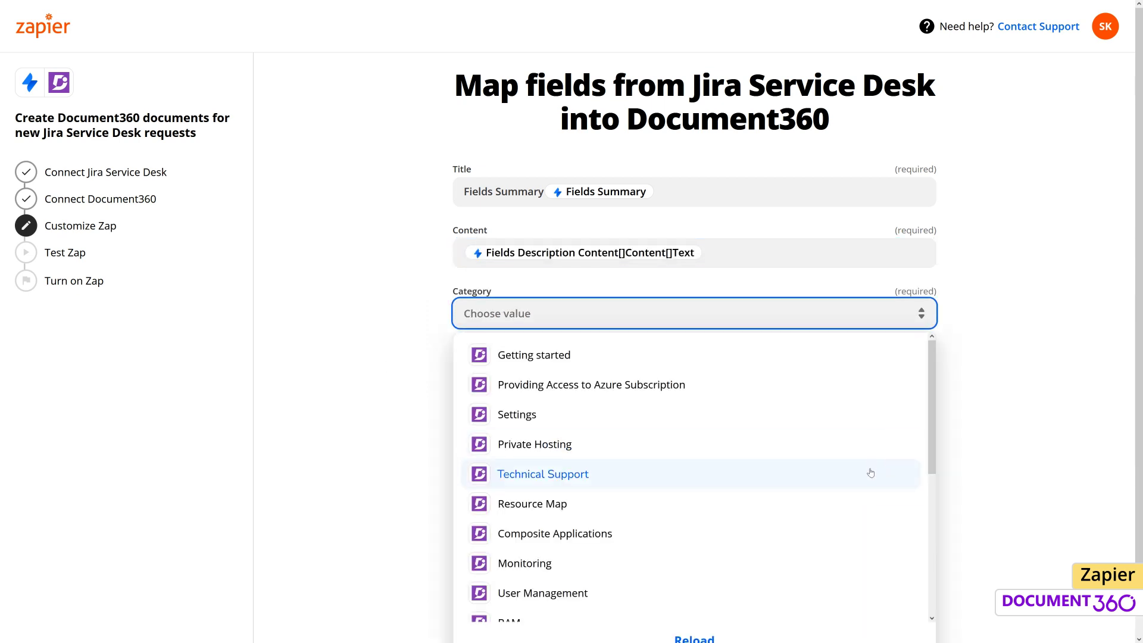
pyautogui.click(869, 488)
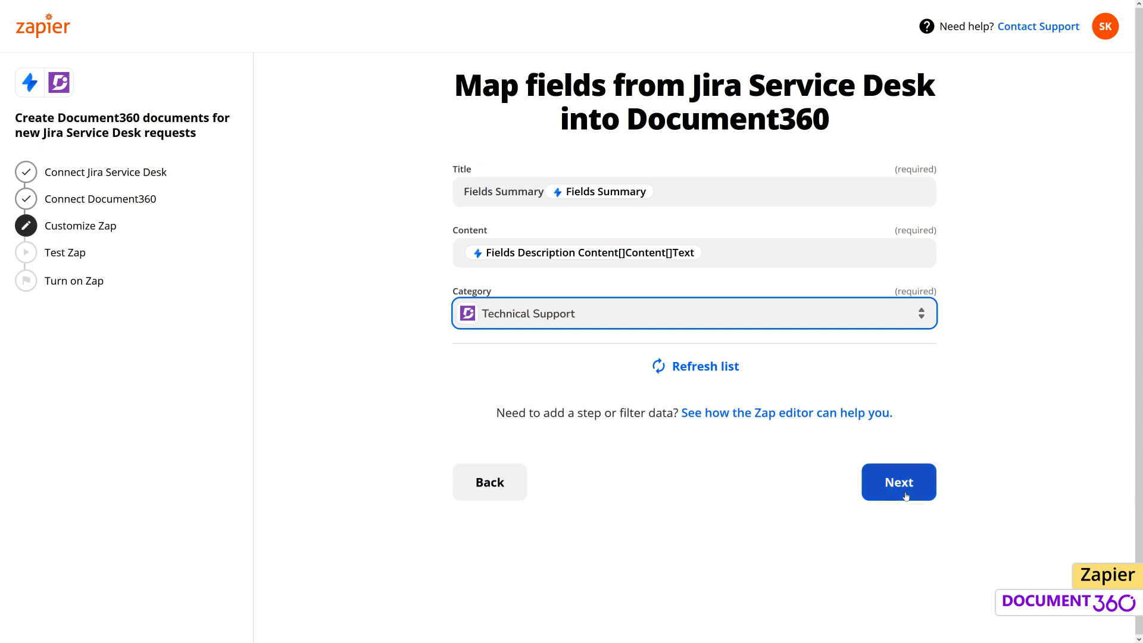
pyautogui.click(906, 497)
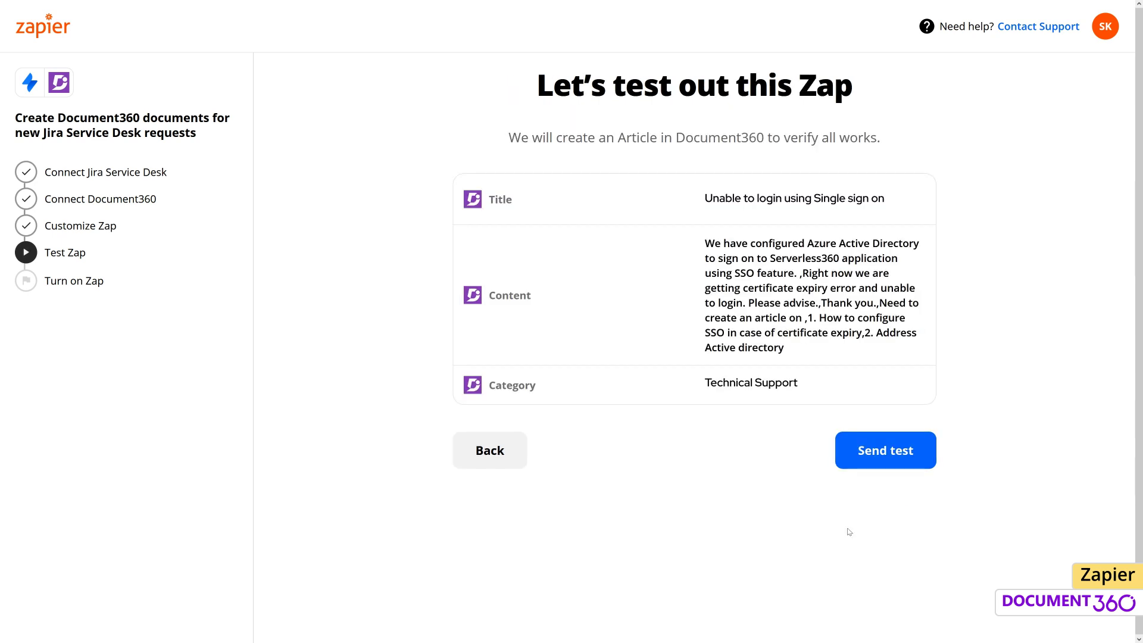
pyautogui.click(911, 466)
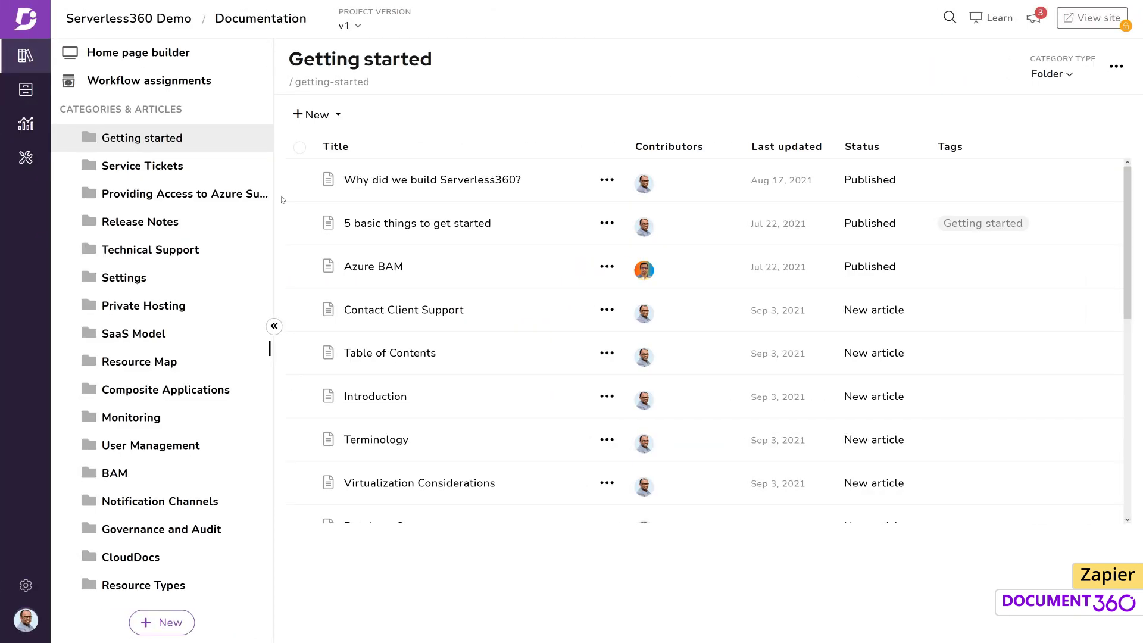
# Check the 'Unable to login using Single sign on' article under Technical Support, then turn the Zap on.
pyautogui.click(148, 250)
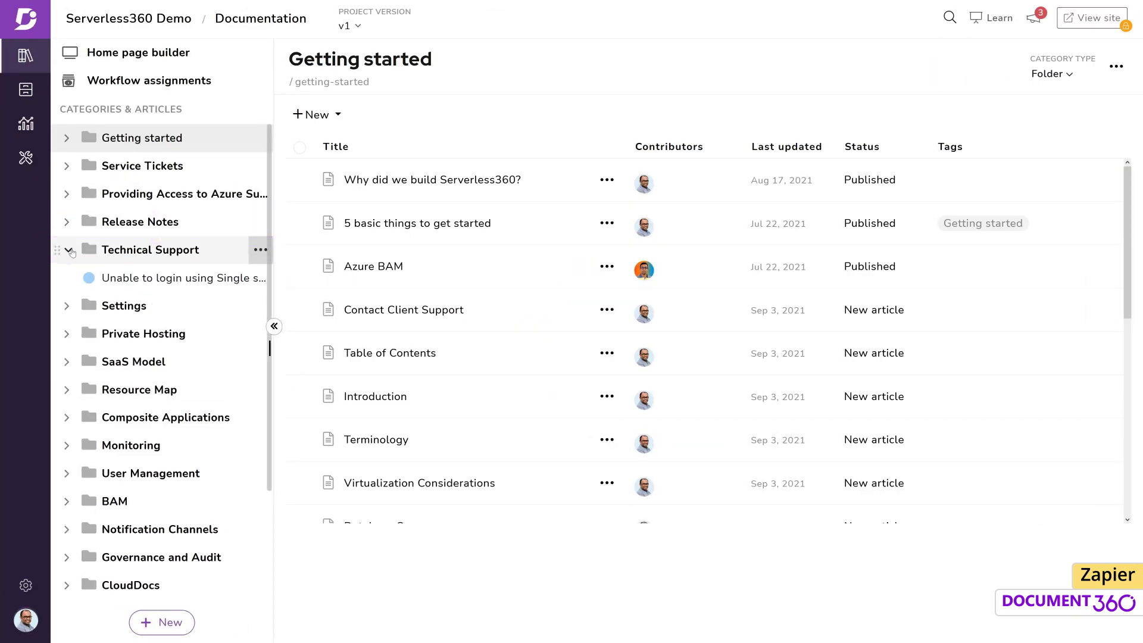
pyautogui.click(171, 280)
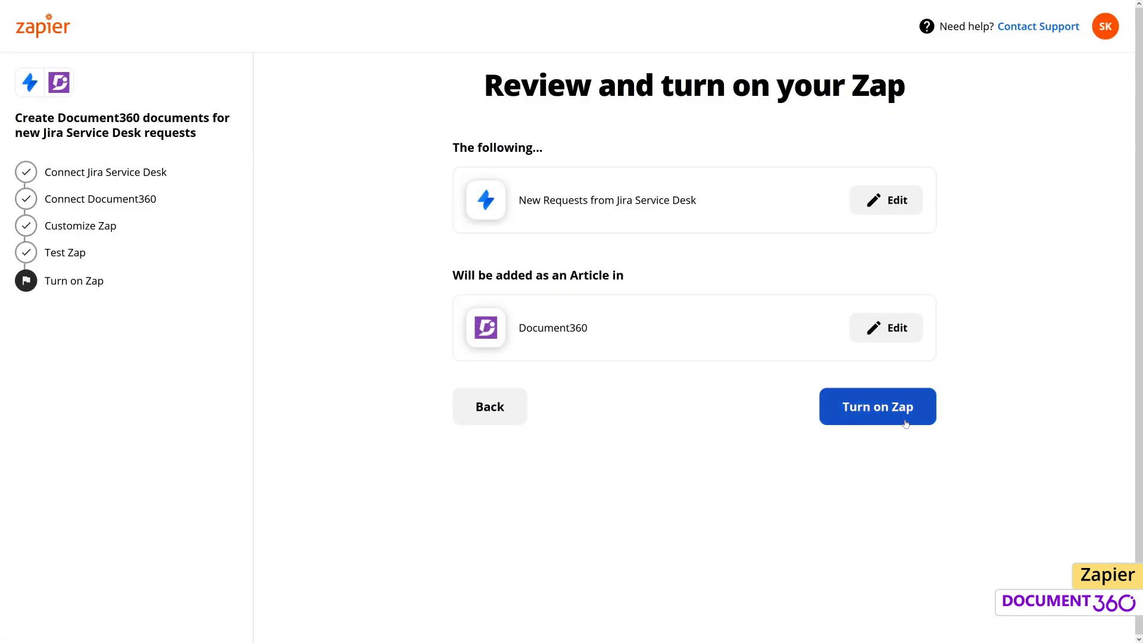
pyautogui.click(906, 423)
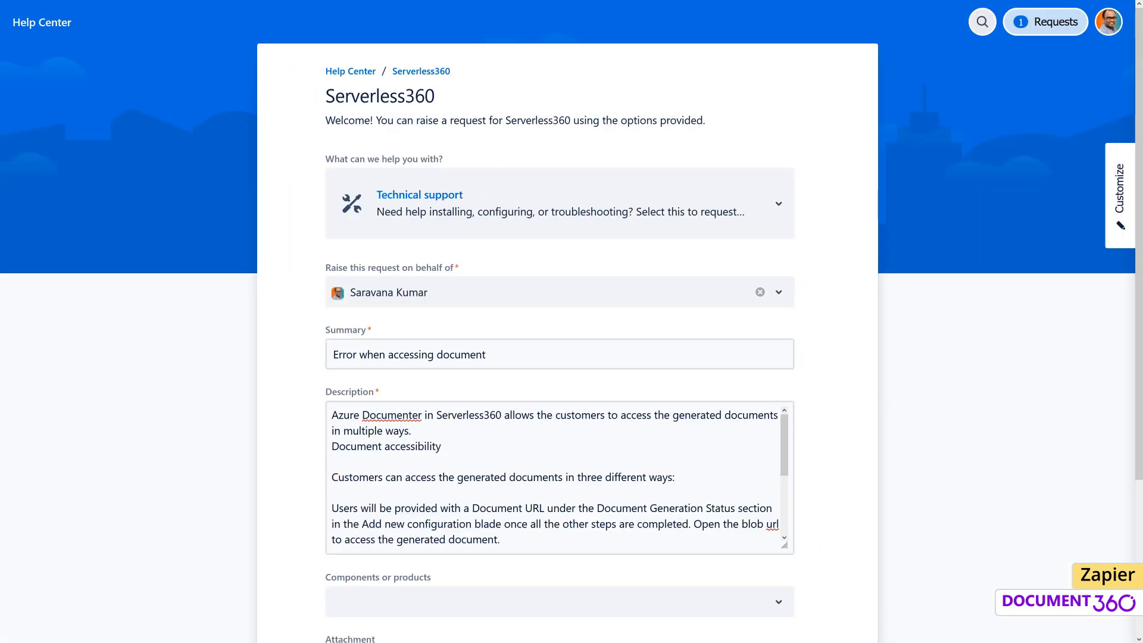
pyautogui.scroll(-5, 1067, 378)
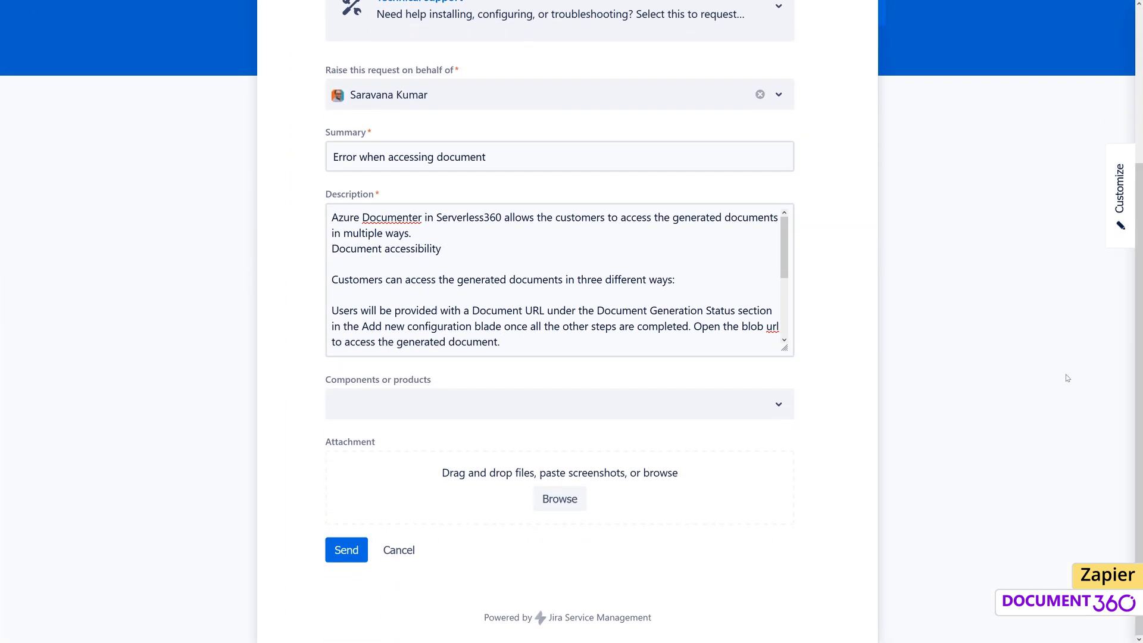
# Submit the 'Error when accessing document' request and open its new Technical Support article in Document360.
pyautogui.moveTo(785, 253); pyautogui.dragTo(800, 321)
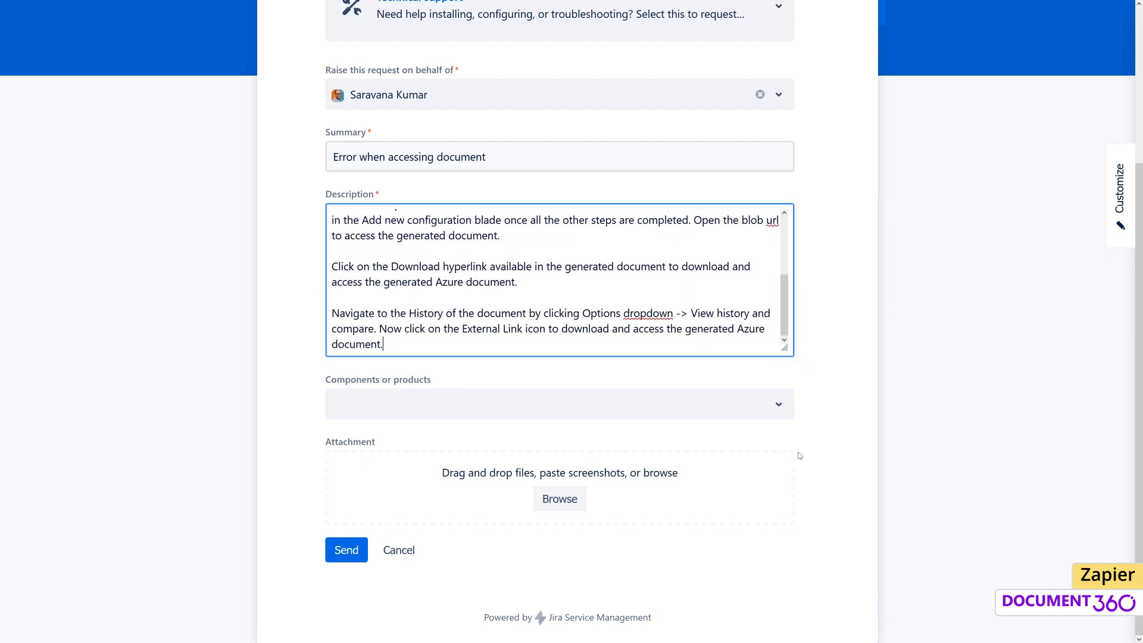
pyautogui.click(348, 550)
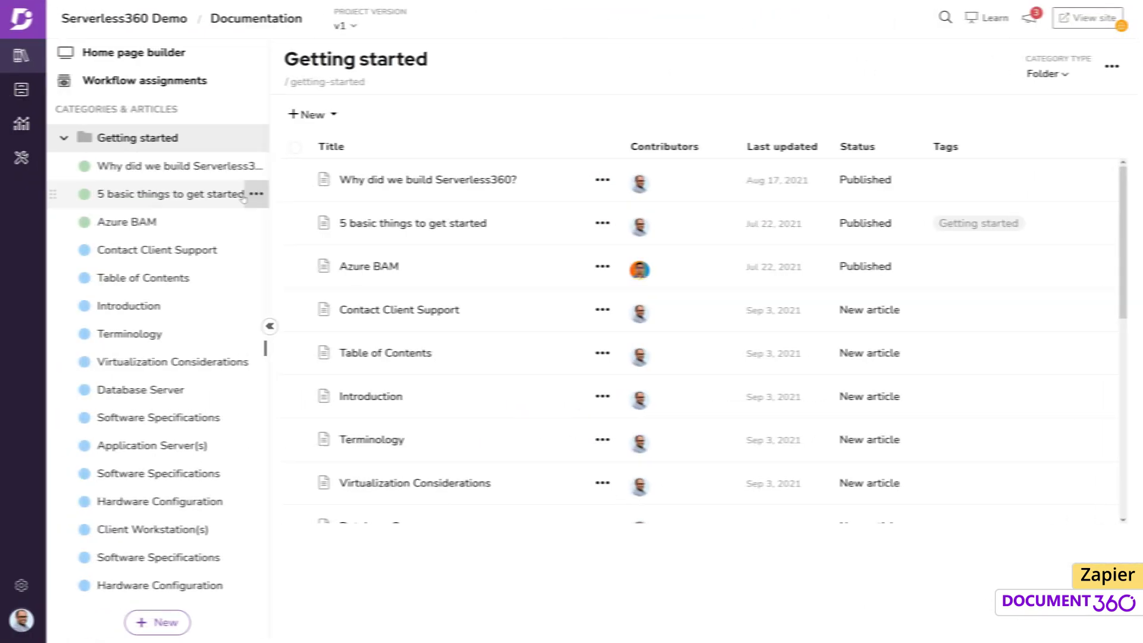
pyautogui.click(66, 249)
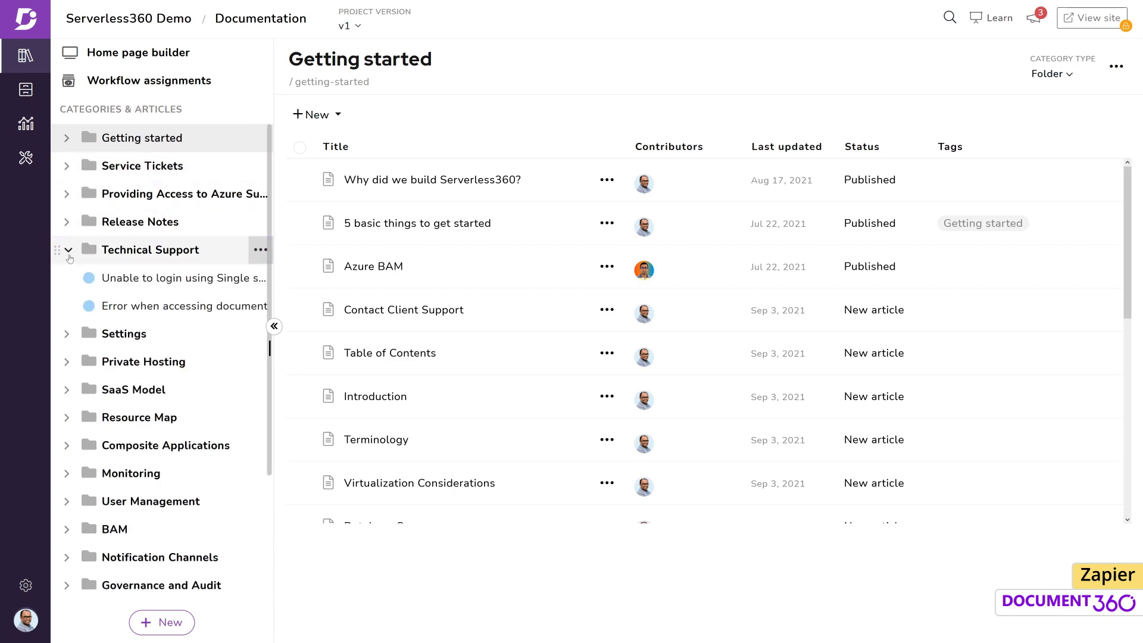
pyautogui.click(159, 305)
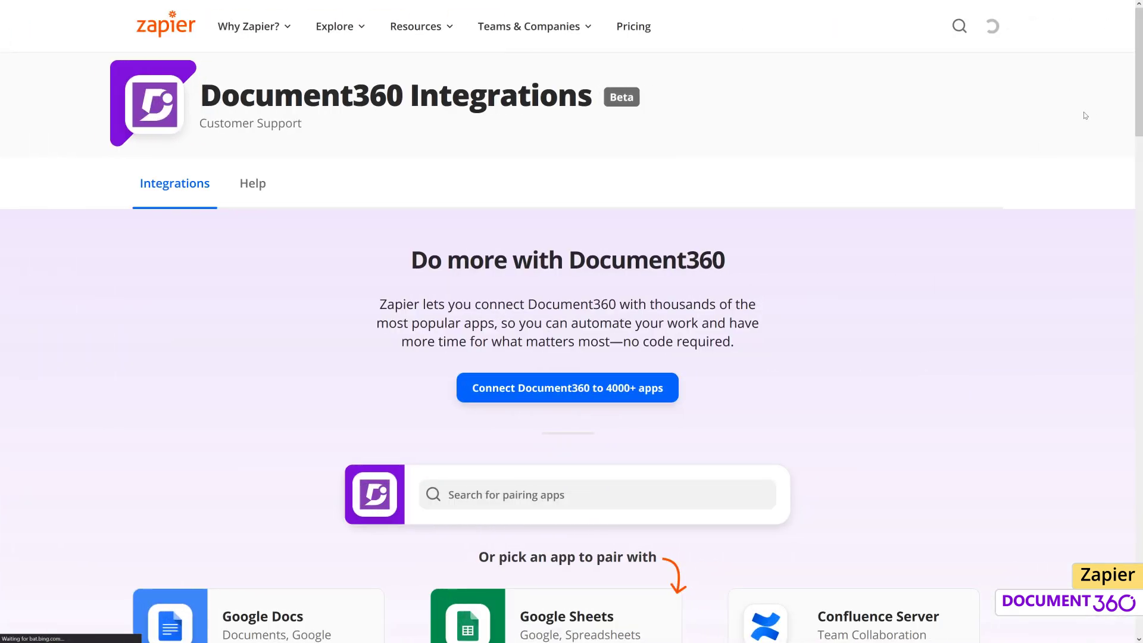
# Browse the next pairing apps and load more popular Document360 workflows on the integrations page.
pyautogui.scroll(-5, 1139, 83)
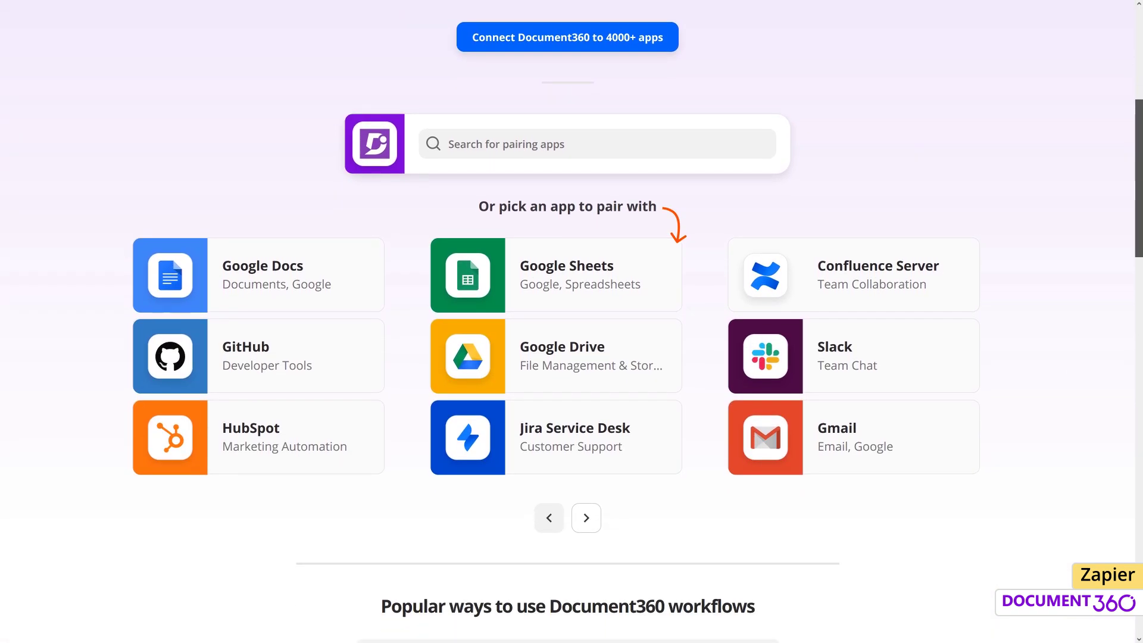
pyautogui.click(588, 521)
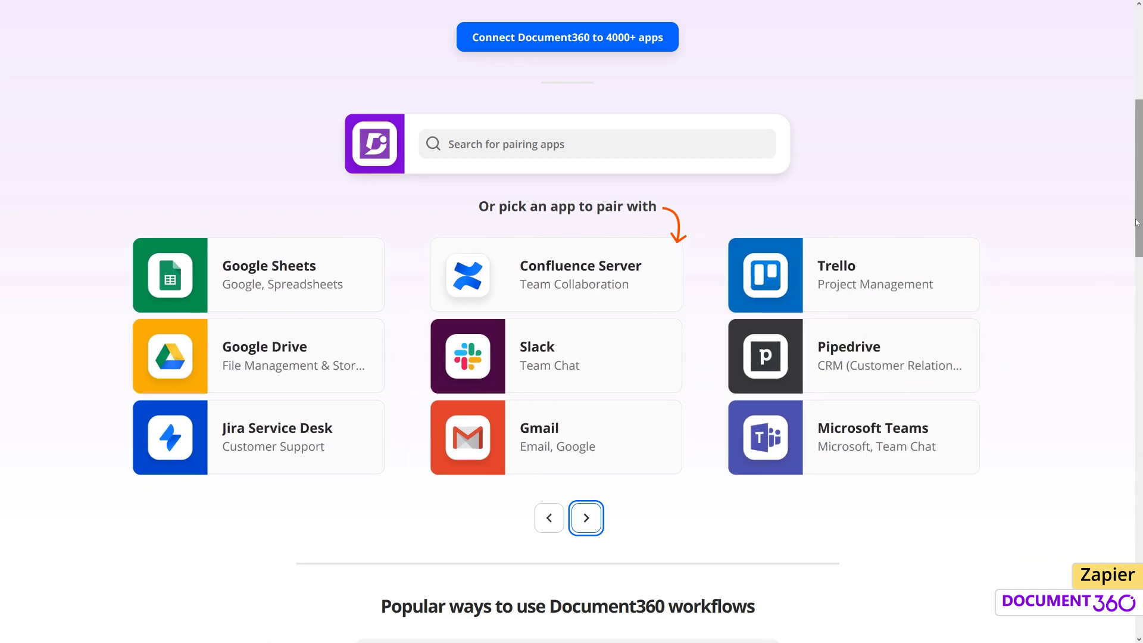
pyautogui.scroll(-9, 1004, 497)
pyautogui.click(648, 566)
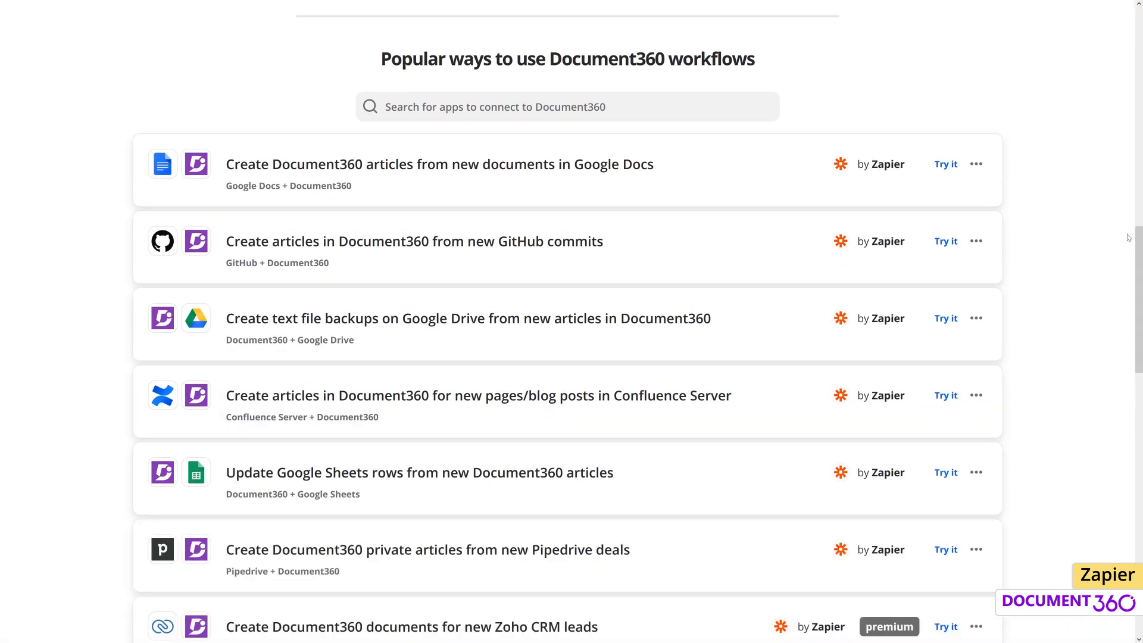
pyautogui.scroll(-4, 1140, 313)
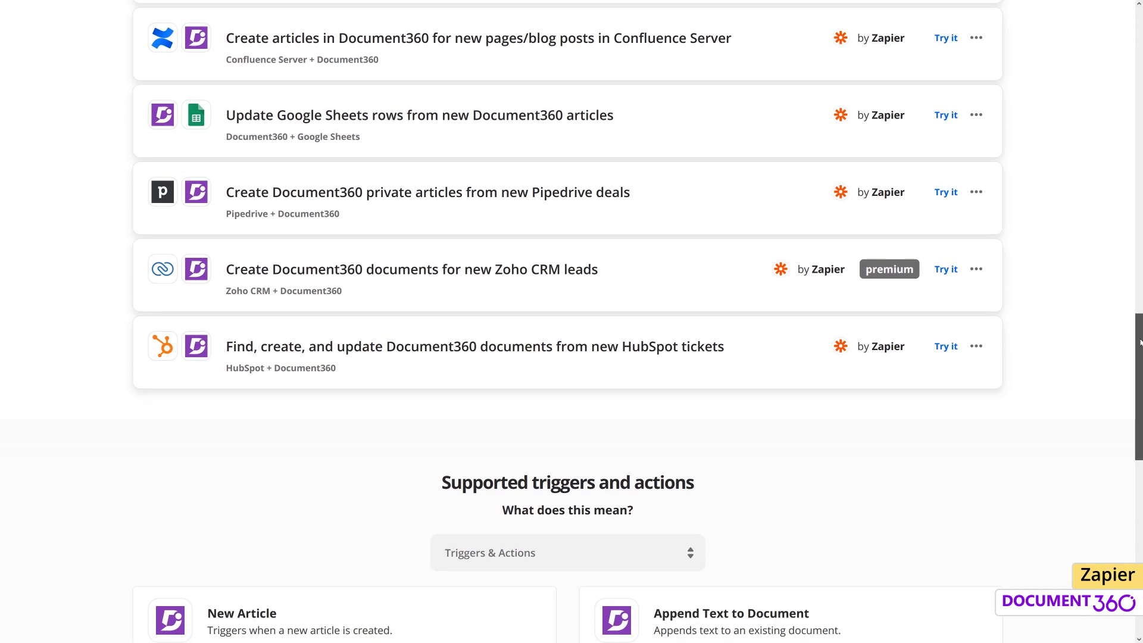